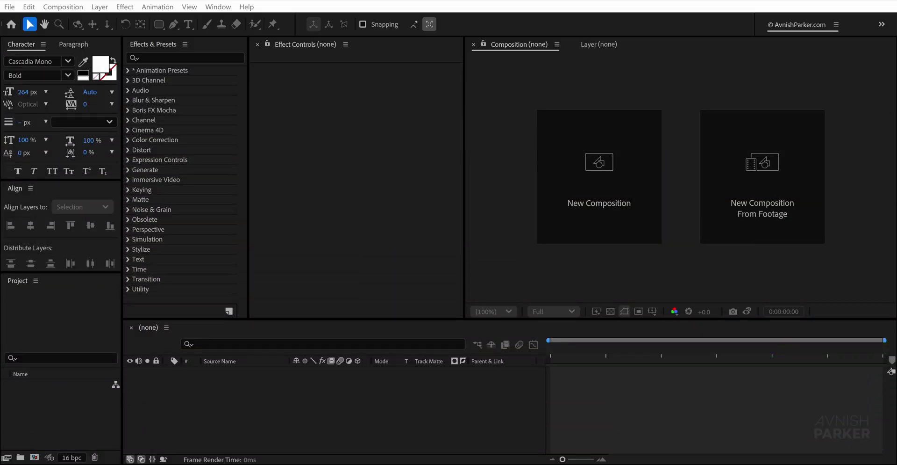
- Create the 'Marketing Text' composition at 1080×1080 (Social Media Square), 30 fps, 10 seconds
{"action": "left_click", "coordinate": [606, 209]}
{"action": "type", "text": "Marketing Text"}
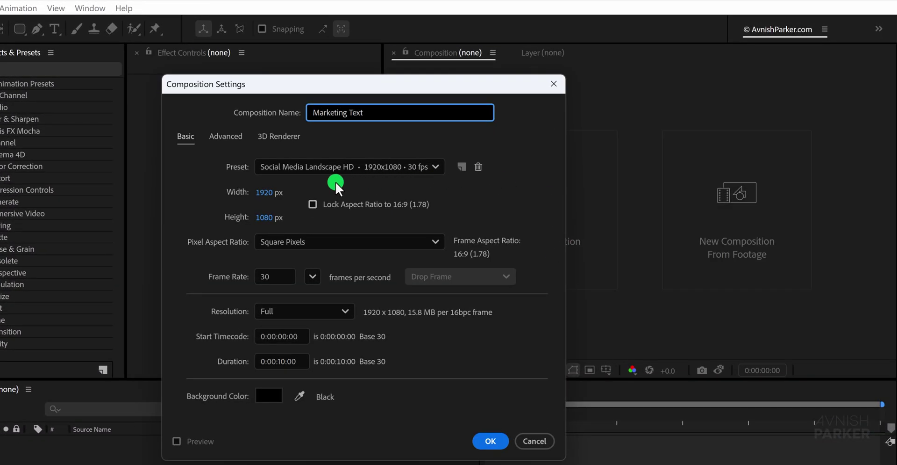
{"action": "left_click", "coordinate": [266, 192]}
{"action": "type", "text": "1080"}
{"action": "left_click", "coordinate": [212, 204]}
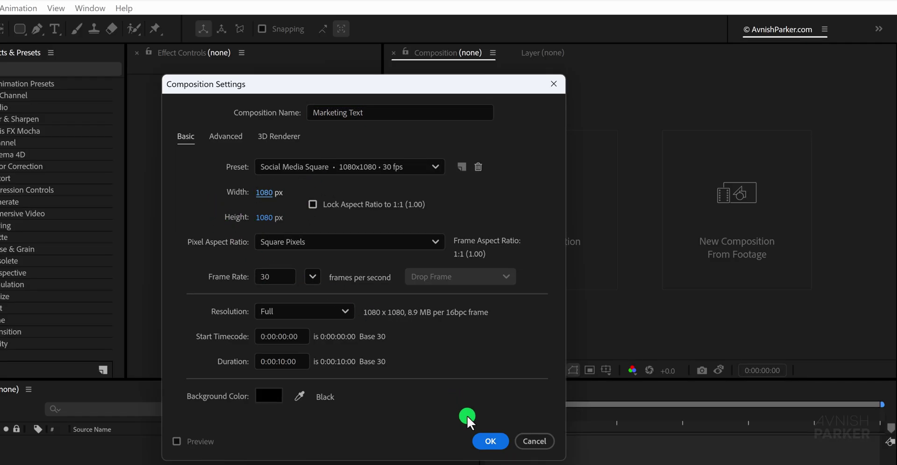
{"action": "left_click", "coordinate": [490, 441]}
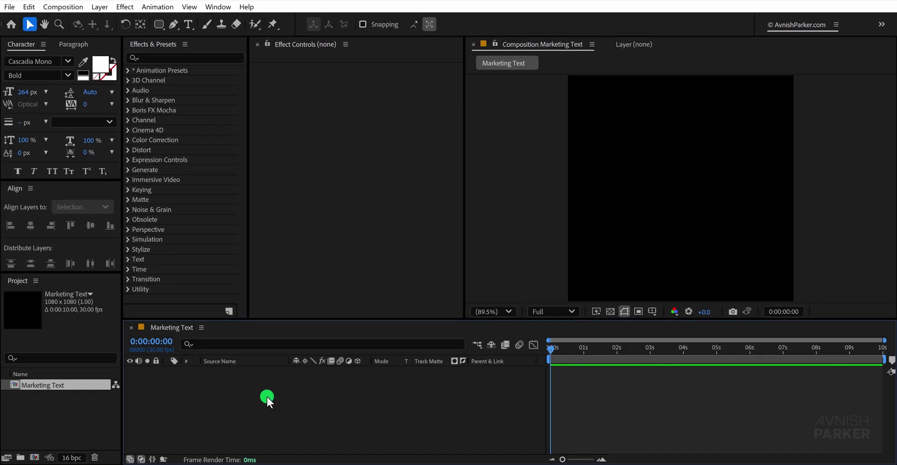
- Add a solid layer named BG in dark blue-black 0B0B11 filling the composition
{"action": "right_click", "coordinate": [268, 396]}
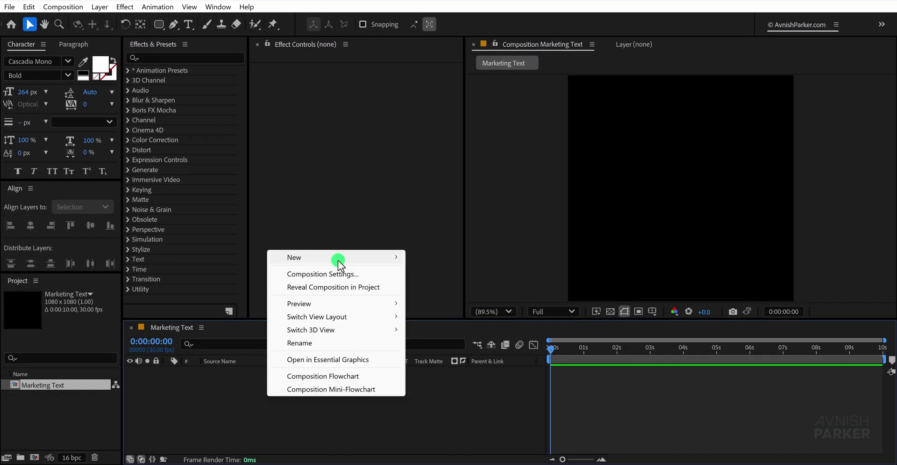
{"action": "mouse_move", "coordinate": [338, 258]}
{"action": "left_click", "coordinate": [443, 287]}
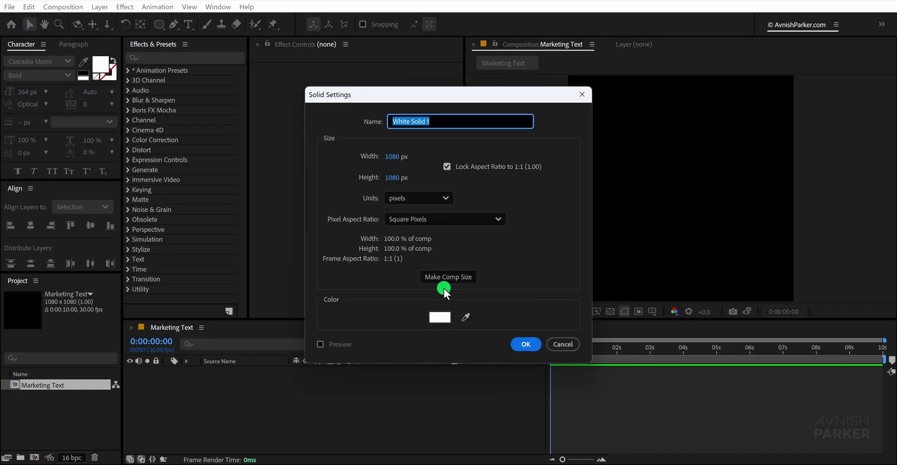
{"action": "left_click", "coordinate": [439, 318]}
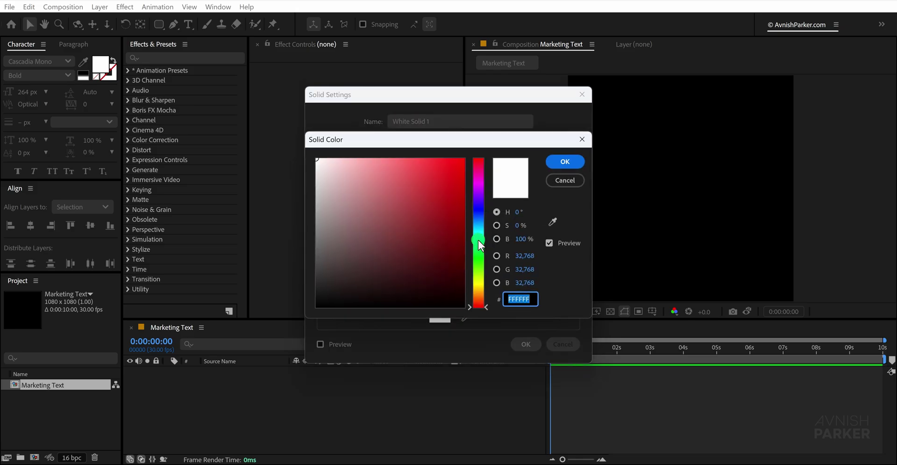
{"action": "left_click", "coordinate": [479, 208]}
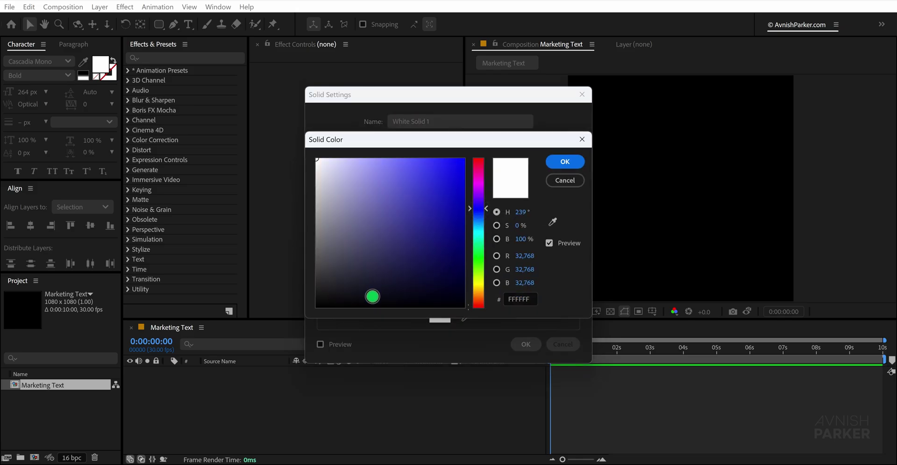
{"action": "left_click", "coordinate": [371, 299]}
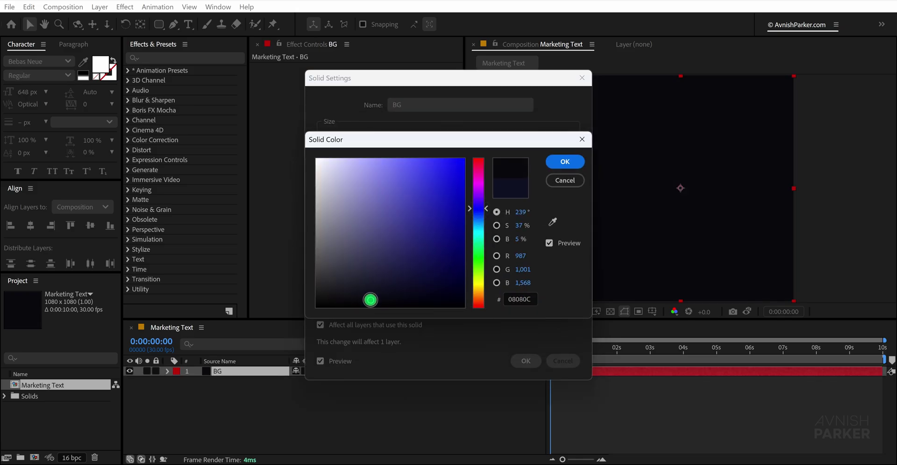
{"action": "left_click_drag", "start_coordinate": [371, 299], "coordinate": [371, 297]}
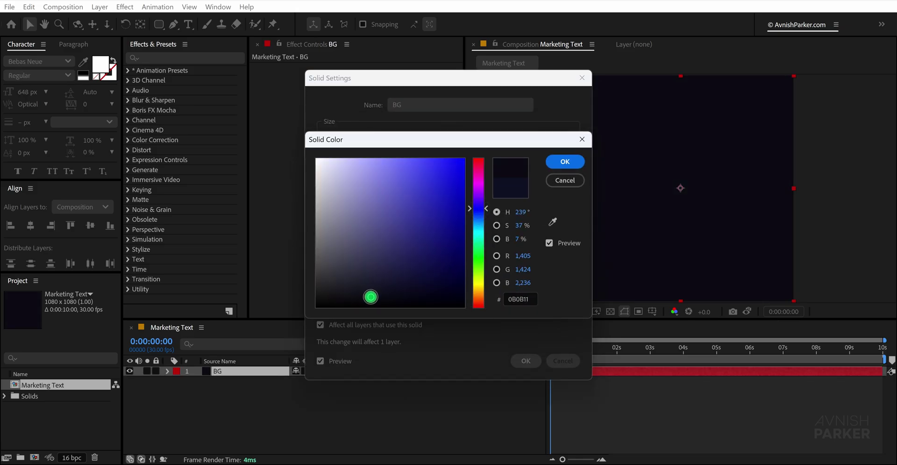
{"action": "left_click", "coordinate": [578, 160]}
{"action": "left_click", "coordinate": [525, 360]}
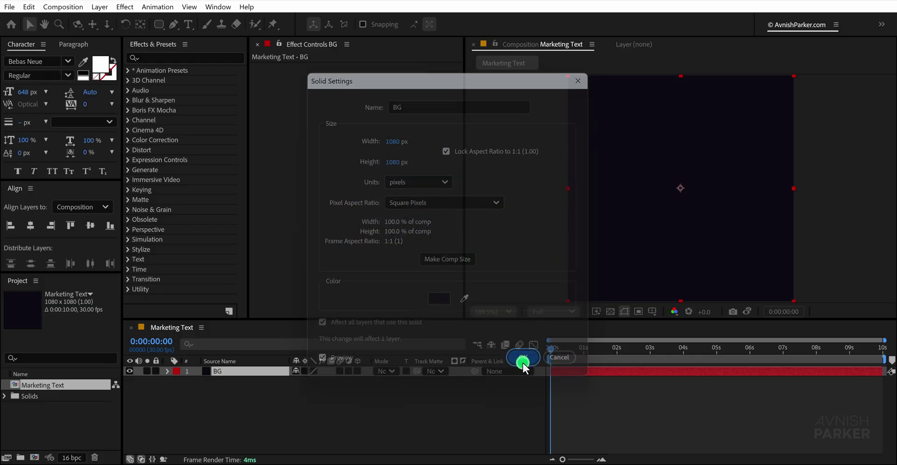
- Create a text layer reading '2.5K' in the composition
{"action": "left_click", "coordinate": [344, 402]}
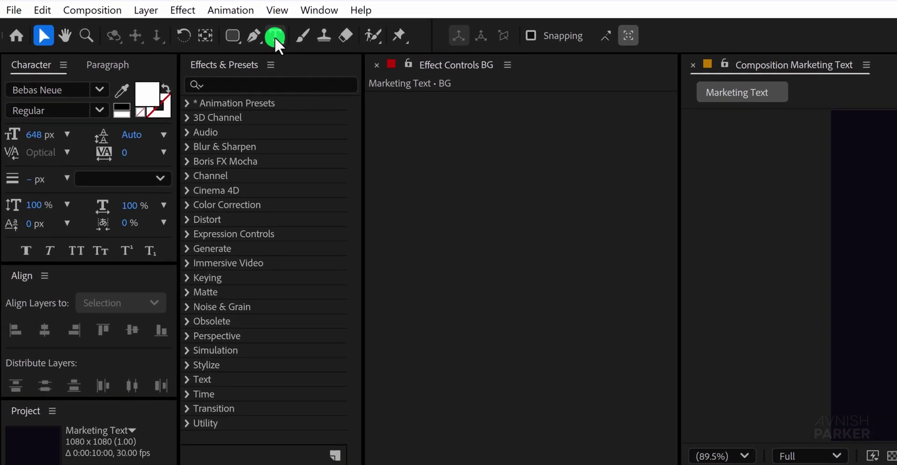
{"action": "left_click", "coordinate": [276, 35]}
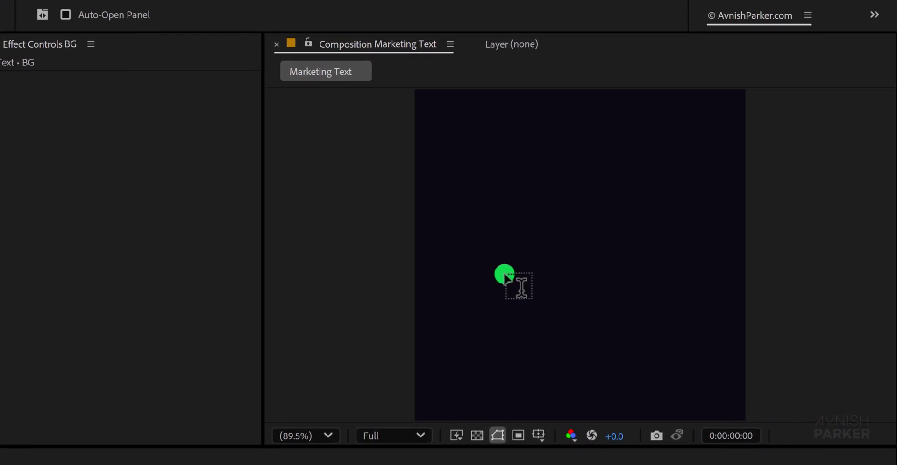
{"action": "left_click", "coordinate": [505, 276]}
{"action": "type", "text": "2.5K"}
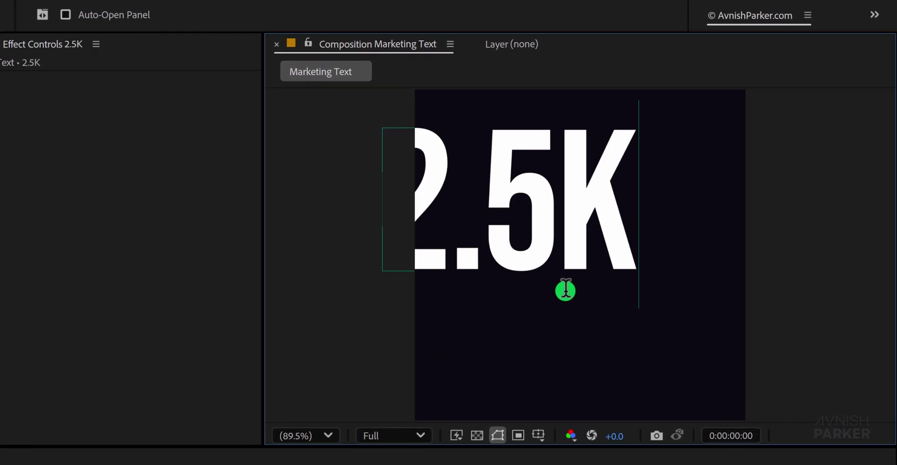
{"action": "key", "text": "Escape"}
- Centre the 2.5K text horizontally and vertically in the composition
{"action": "key", "text": "v"}
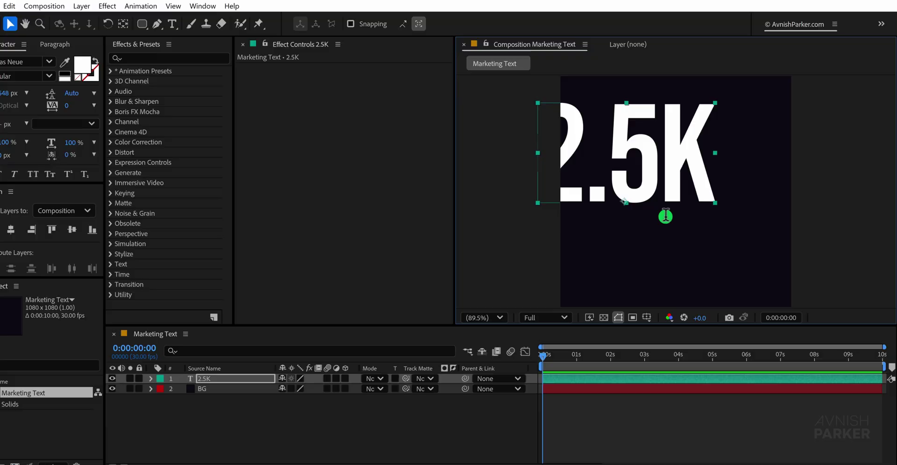
{"action": "left_click", "coordinate": [9, 230]}
{"action": "left_click", "coordinate": [88, 226]}
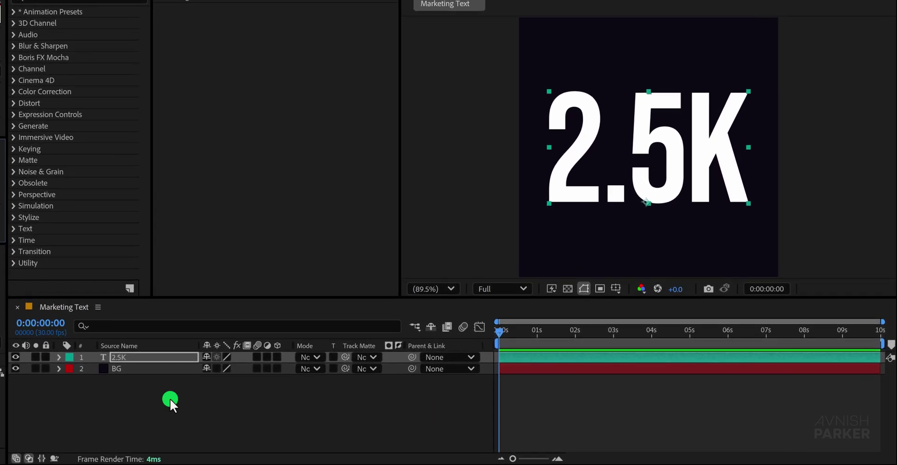
- Add a Position animator to the 2.5K text with Position set to 0,783
{"action": "left_click", "coordinate": [58, 357]}
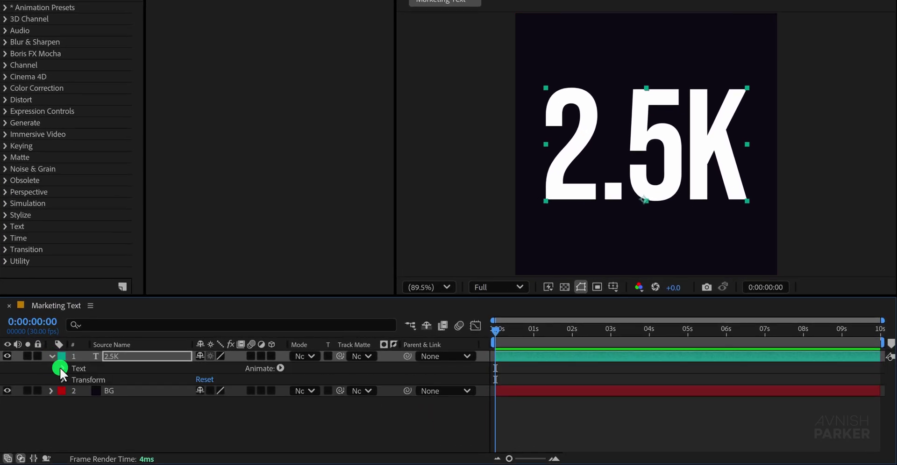
{"action": "left_click", "coordinate": [282, 369]}
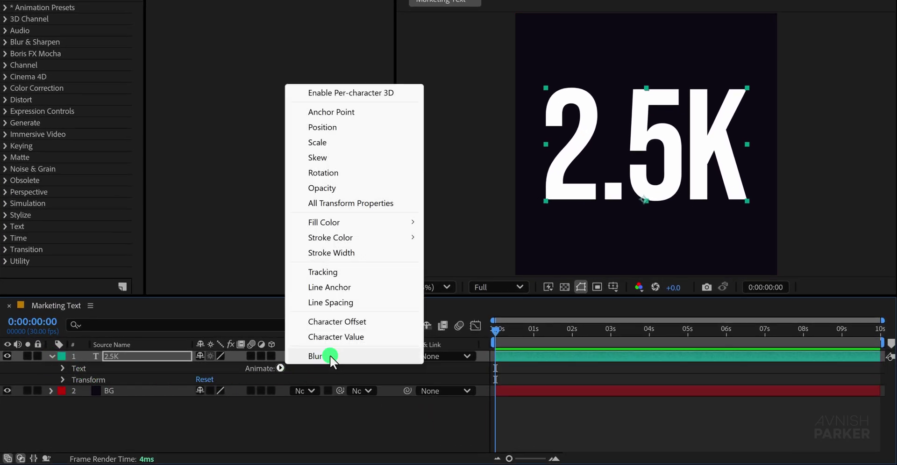
{"action": "left_click", "coordinate": [364, 127]}
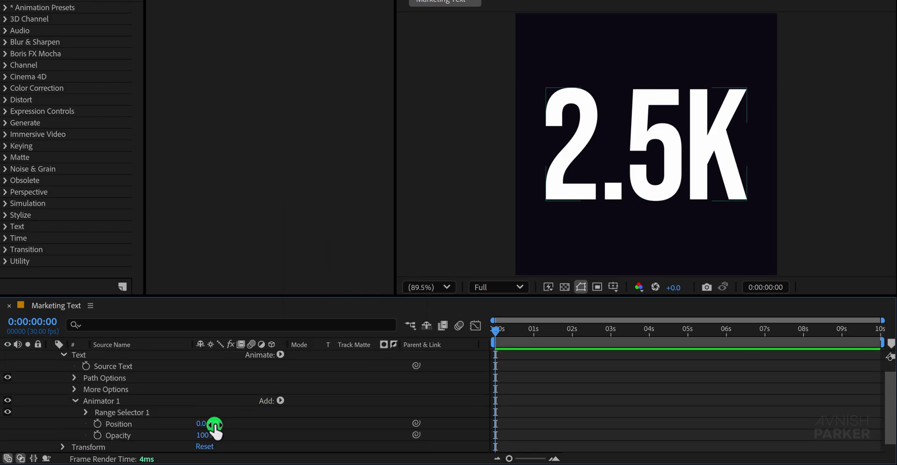
{"action": "left_click_drag", "start_coordinate": [212, 423], "coordinate": [555, 412]}
{"action": "left_click", "coordinate": [566, 257]}
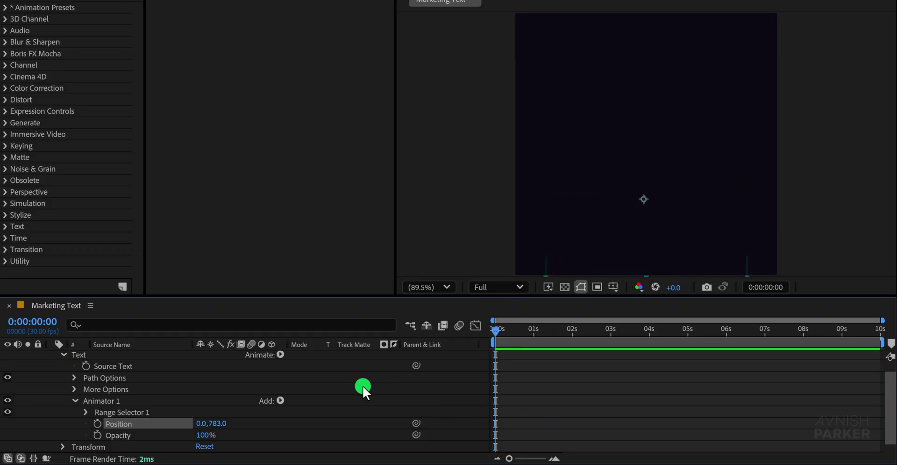
- Keyframe the Range Selector Offset from -100% at 0s to 100% at 1s
{"action": "left_click", "coordinate": [86, 412]}
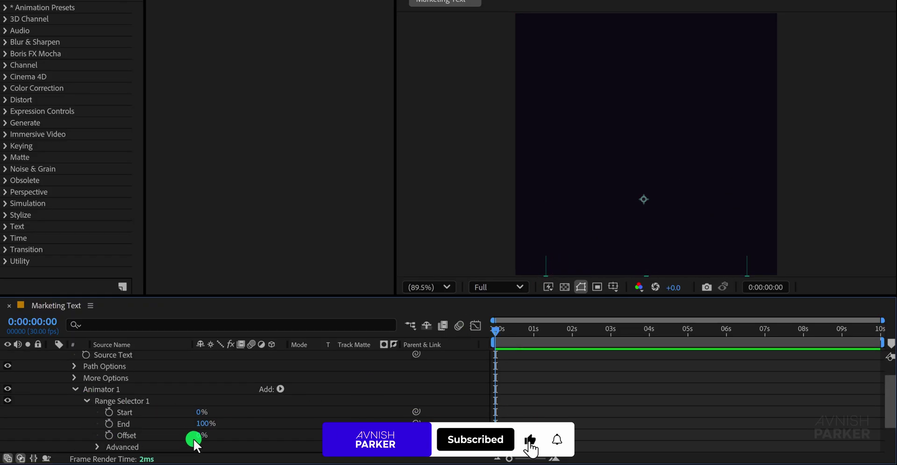
{"action": "left_click_drag", "start_coordinate": [194, 438], "coordinate": [58, 428]}
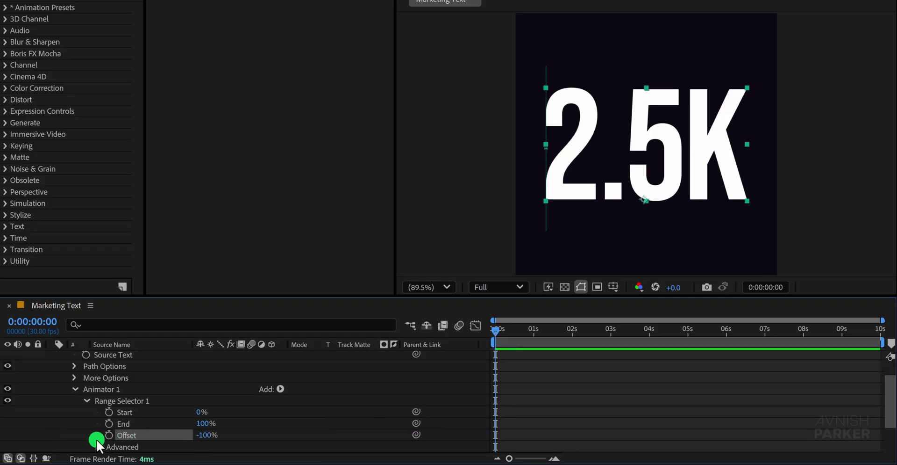
{"action": "left_click", "coordinate": [111, 435]}
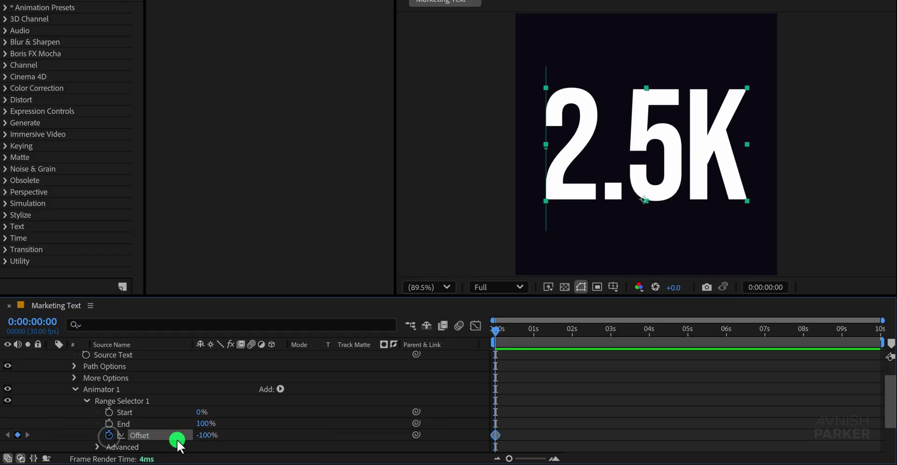
{"action": "left_click", "coordinate": [533, 332]}
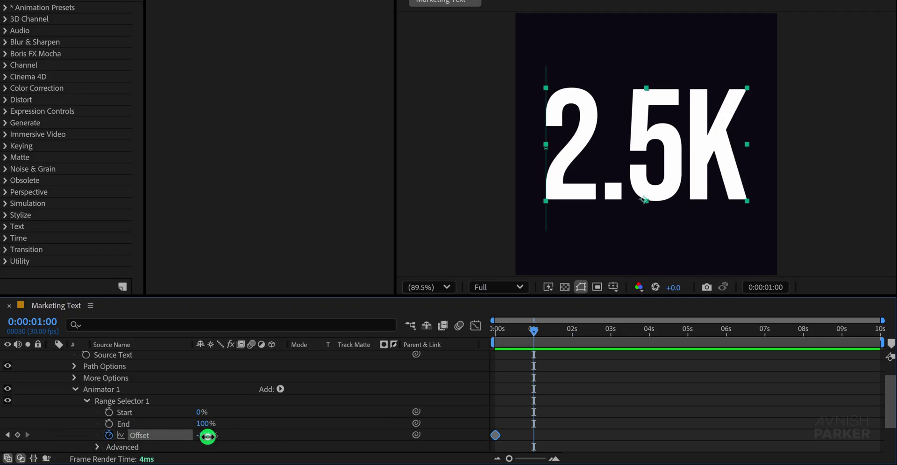
{"action": "left_click_drag", "start_coordinate": [208, 436], "coordinate": [386, 427]}
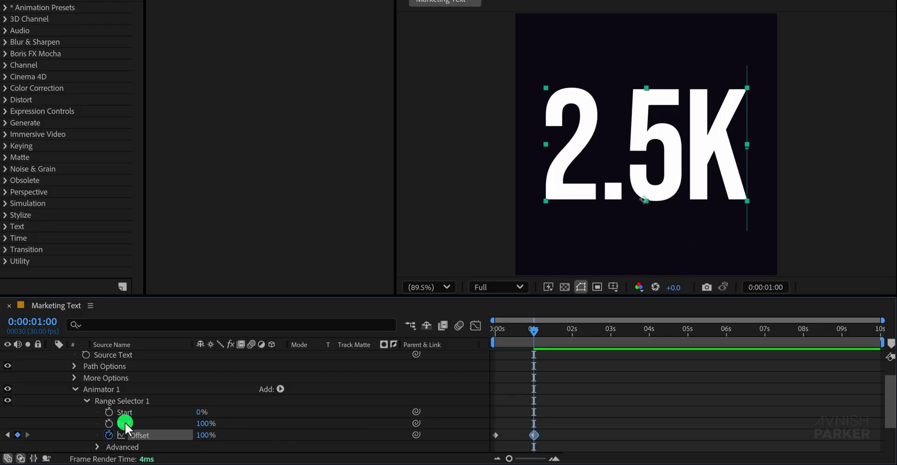
- Set the Range Selector's advanced Shape to Ramp Up
{"action": "scroll", "coordinate": [54, 408], "scroll_direction": "down", "scroll_amount": 3}
{"action": "left_click", "coordinate": [95, 411]}
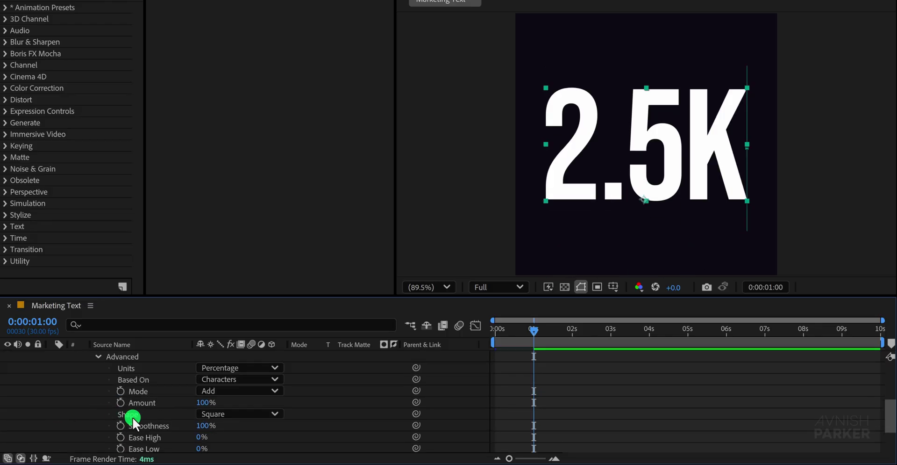
{"action": "left_click", "coordinate": [225, 414]}
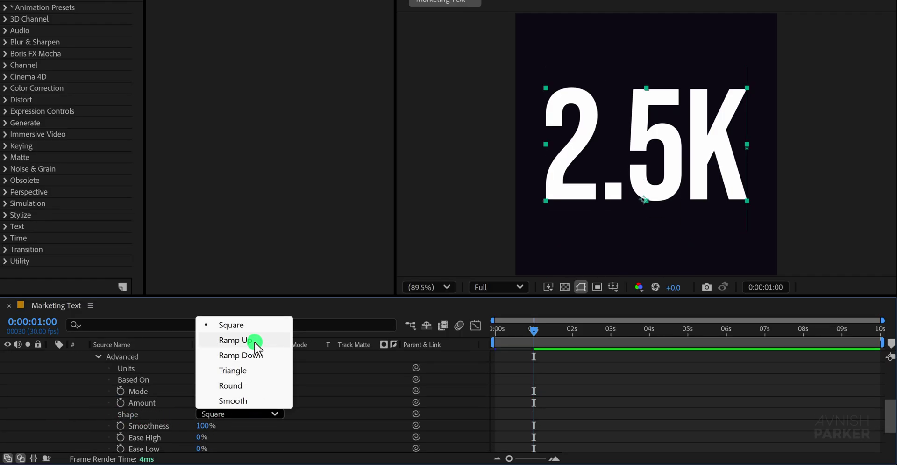
{"action": "left_click", "coordinate": [248, 340]}
- Set Ease High and Ease Low to 50% and preview the animation
{"action": "left_click", "coordinate": [200, 427]}
{"action": "type", "text": "50"}
{"action": "key", "text": "Tab"}
{"action": "type", "text": "50"}
{"action": "key", "text": "Return"}
{"action": "key", "text": "space"}
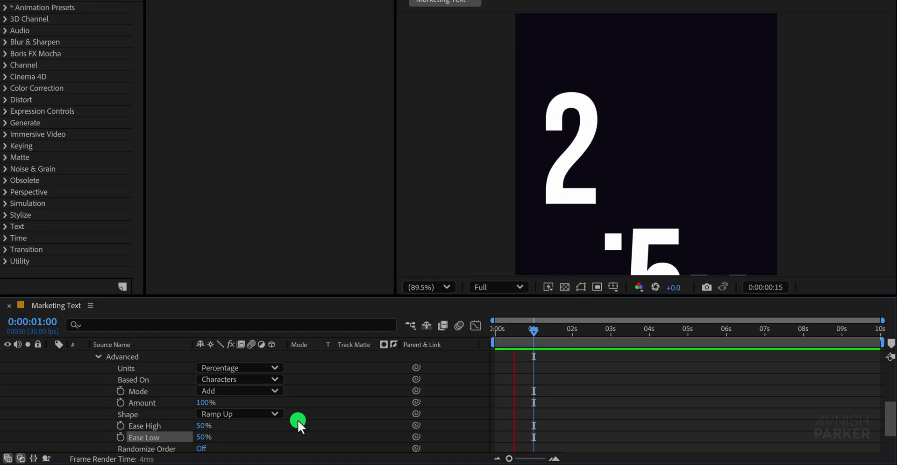
{"action": "key", "text": "space"}
- Change Ease High to -50% and preview the staggered rise
{"action": "left_click", "coordinate": [206, 426]}
{"action": "key", "text": "Home"}
{"action": "type", "text": "-"}
{"action": "key", "text": "Return"}
{"action": "key", "text": "space"}
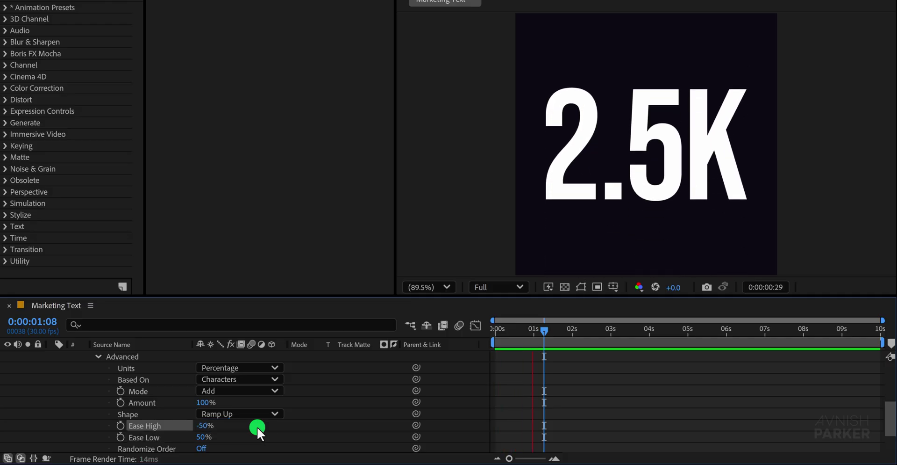
{"action": "key", "text": "space"}
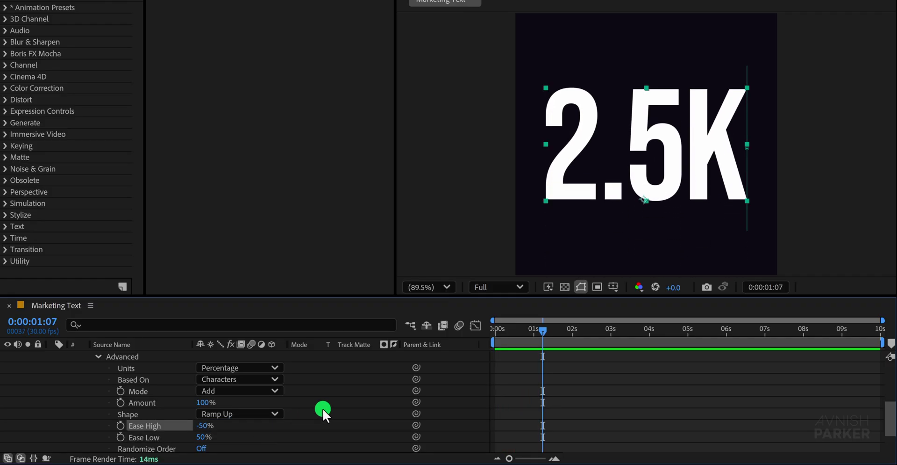
{"action": "scroll", "coordinate": [322, 407], "scroll_direction": "up", "scroll_amount": 5}
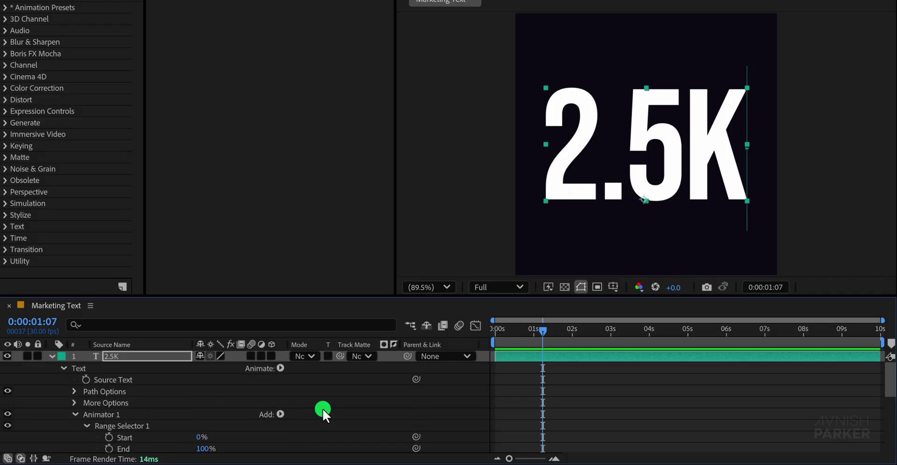
- Enable motion blur on the 2.5K layer and rename its animator to Animator In
{"action": "left_click", "coordinate": [252, 355]}
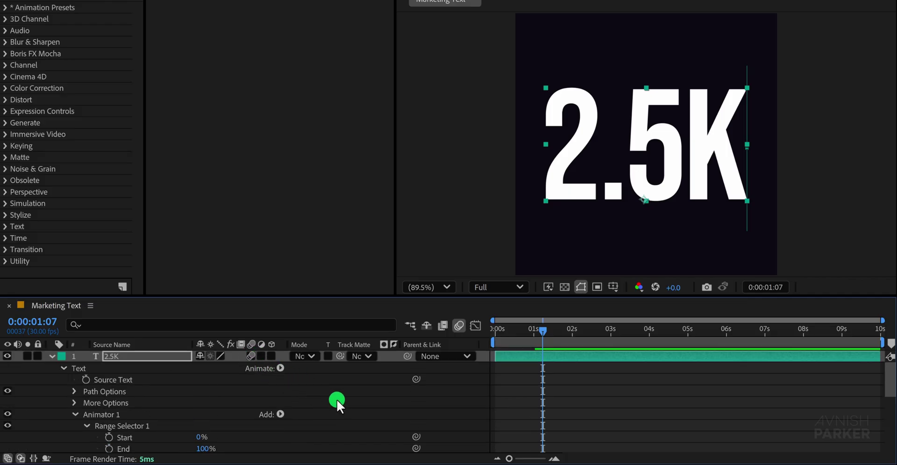
{"action": "left_click", "coordinate": [76, 412]}
{"action": "left_click", "coordinate": [111, 414]}
{"action": "key", "text": "Return"}
{"action": "type", "text": "Animation"}
{"action": "key", "text": "Return"}
- Duplicate the animator and name the copy Animator Out
{"action": "key", "text": "ctrl+d"}
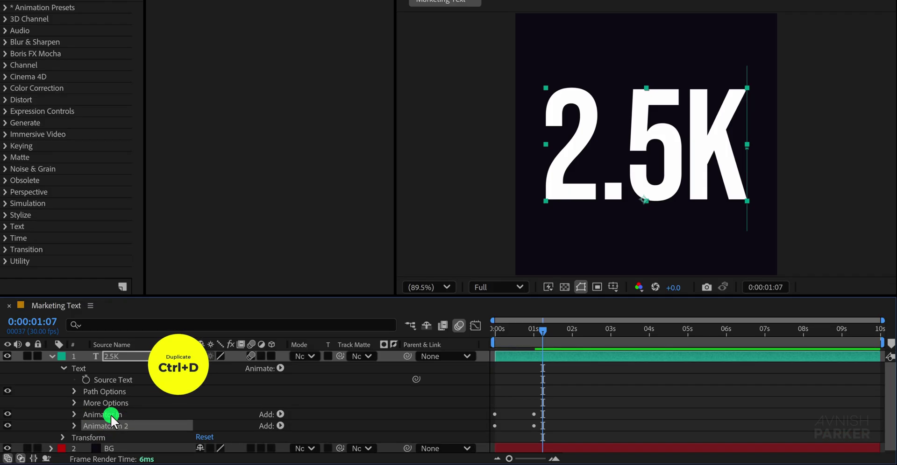
{"action": "double_click", "coordinate": [116, 424]}
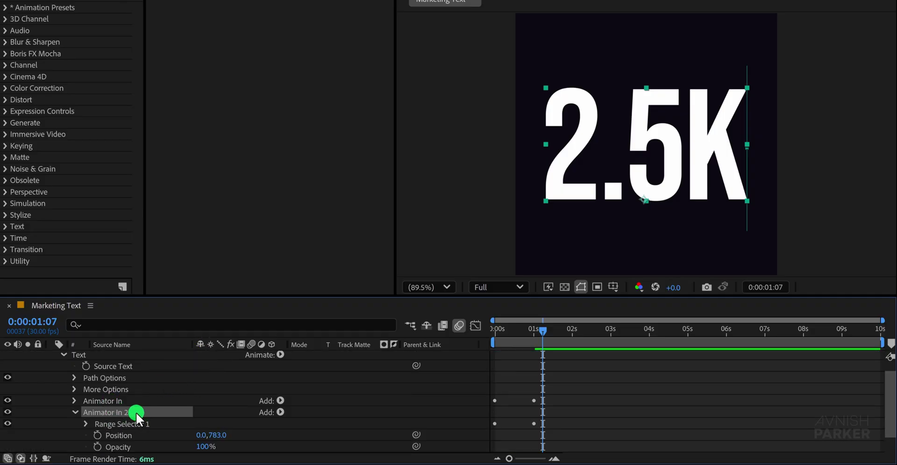
{"action": "key", "text": "Return"}
{"action": "type", "text": "Animator Out"}
{"action": "key", "text": "Return"}
- Move Animator Out's Offset keyframes later so they start at 2 seconds
{"action": "scroll", "coordinate": [136, 412], "scroll_direction": "down", "scroll_amount": 1}
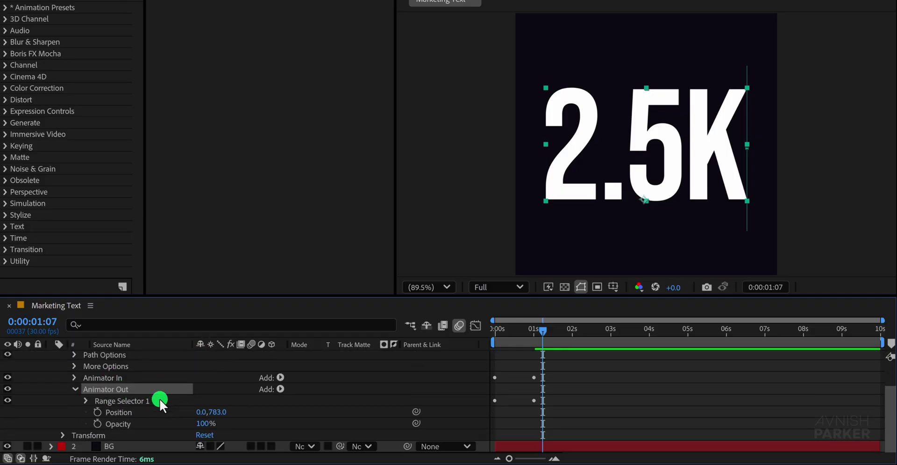
{"action": "key", "text": "u"}
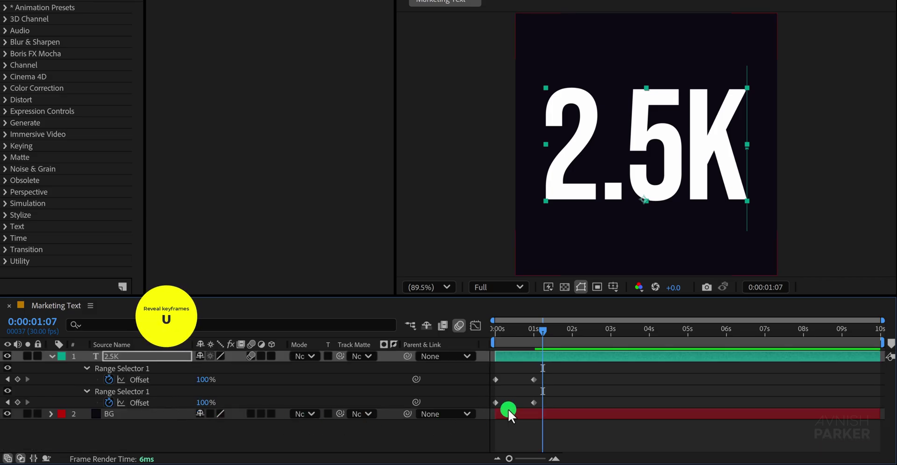
{"action": "left_click_drag", "start_coordinate": [554, 396], "coordinate": [574, 401]}
{"action": "left_click_drag", "start_coordinate": [546, 324], "coordinate": [559, 355]}
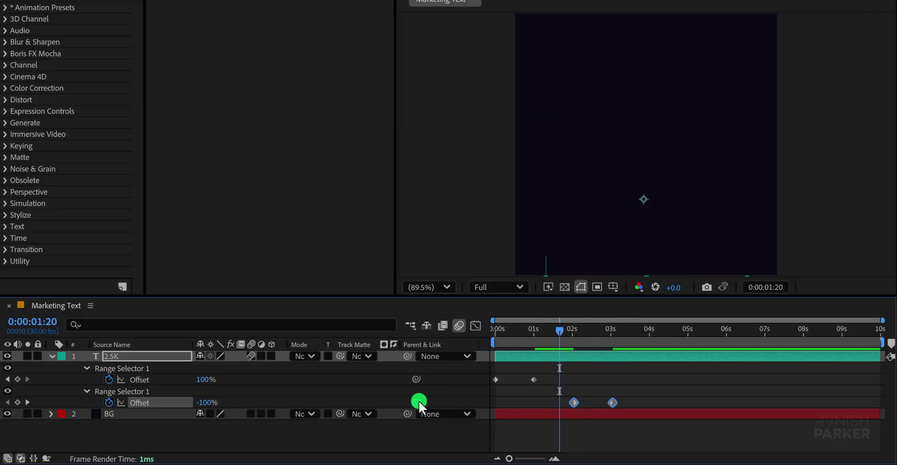
- Expand Animator Out's Range Selector 1 properties
{"action": "left_click", "coordinate": [86, 391]}
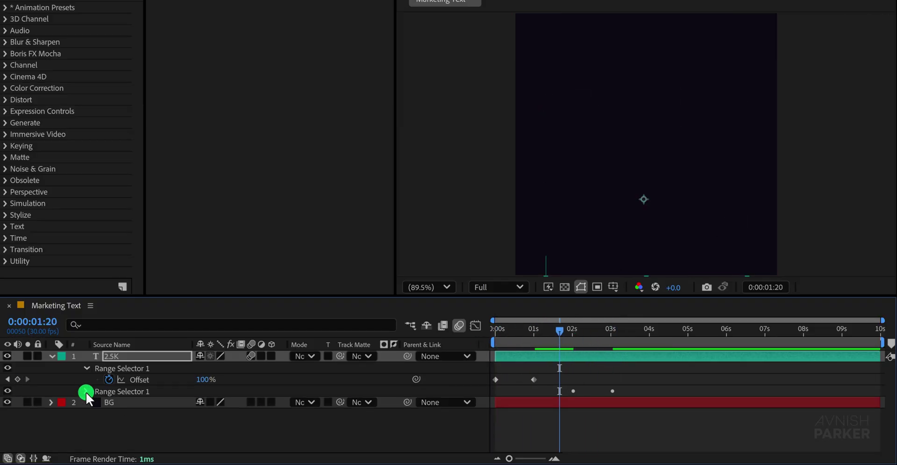
{"action": "left_click", "coordinate": [52, 355]}
{"action": "left_click", "coordinate": [51, 355]}
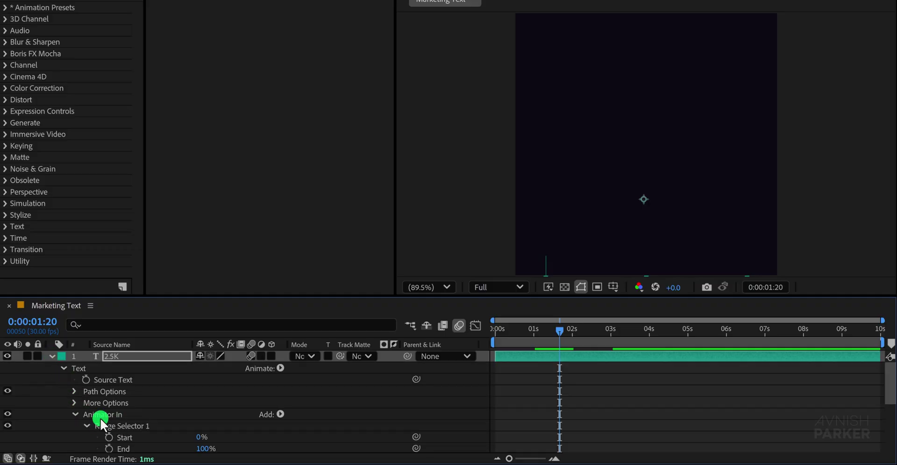
{"action": "scroll", "coordinate": [100, 417], "scroll_direction": "down", "scroll_amount": 5}
{"action": "left_click", "coordinate": [109, 399]}
{"action": "left_click", "coordinate": [86, 401]}
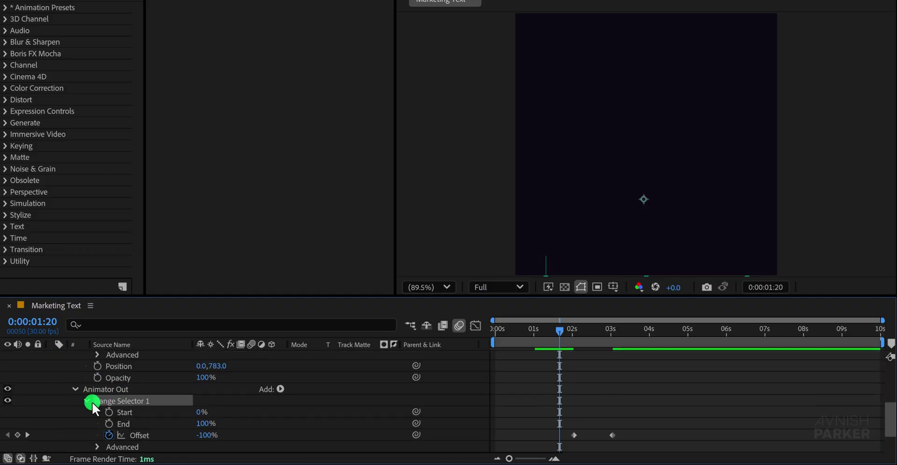
- Set Animator Out's selector Shape to Ramp Down and preview it
{"action": "left_click", "coordinate": [97, 446]}
{"action": "left_click", "coordinate": [220, 414]}
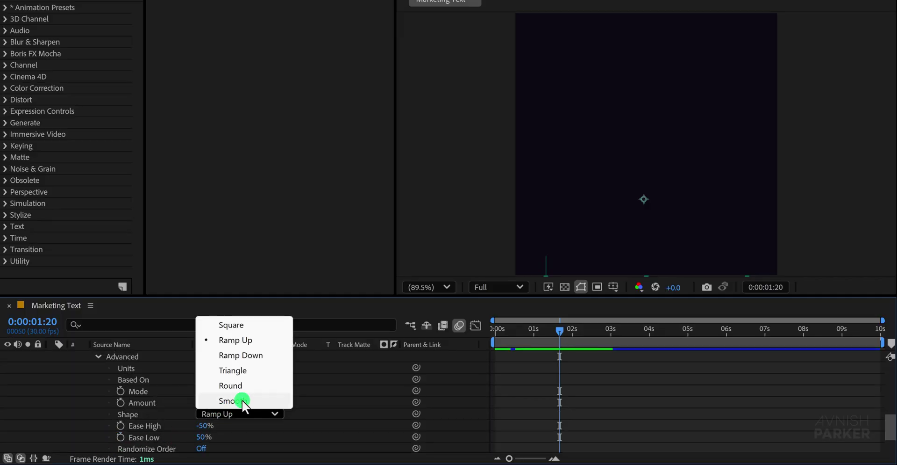
{"action": "left_click", "coordinate": [255, 366]}
{"action": "left_click", "coordinate": [512, 400]}
{"action": "key", "text": "space"}
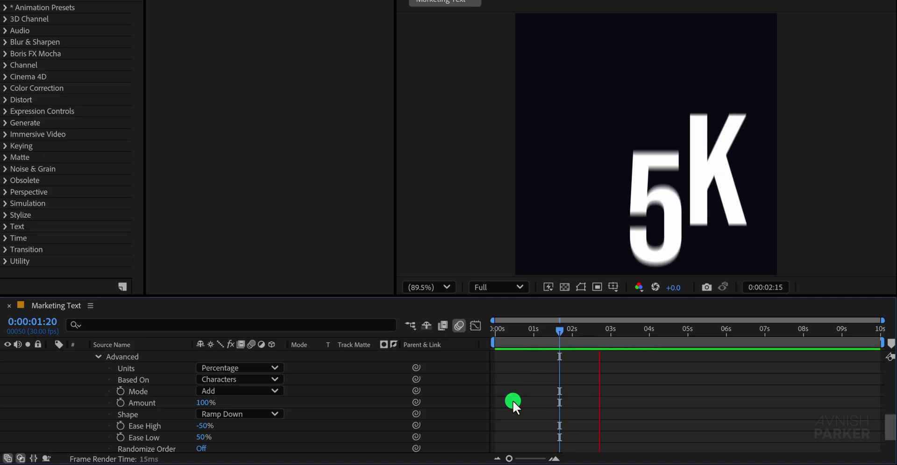
{"action": "left_click", "coordinate": [569, 342]}
- Set Animator Out's Position to 0,-786 so 2.5K exits upward, then preview
{"action": "left_click_drag", "start_coordinate": [548, 329], "coordinate": [591, 335]}
{"action": "left_click", "coordinate": [564, 343]}
{"action": "scroll", "coordinate": [326, 396], "scroll_direction": "down", "scroll_amount": 3}
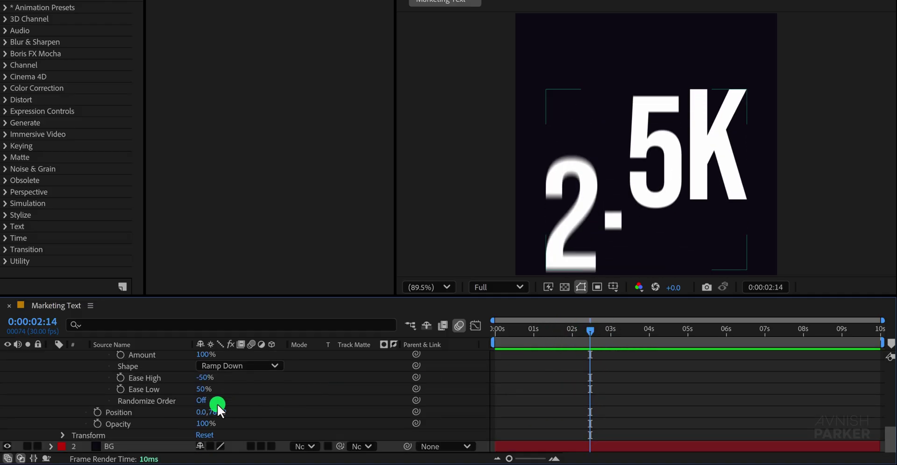
{"action": "left_click_drag", "start_coordinate": [588, 332], "coordinate": [623, 333]}
{"action": "left_click_drag", "start_coordinate": [223, 412], "coordinate": [75, 404]}
{"action": "mouse_move", "coordinate": [217, 411]}
{"action": "left_mouse_down"}
{"action": "mouse_move", "coordinate": [161, 413]}
{"action": "mouse_move", "coordinate": [230, 417]}
{"action": "left_mouse_up"}
{"action": "left_click", "coordinate": [443, 391]}
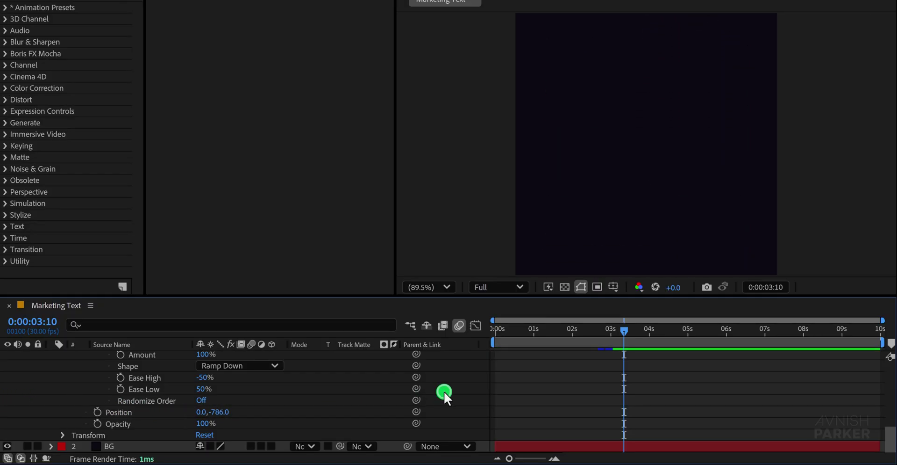
{"action": "key", "text": "space"}
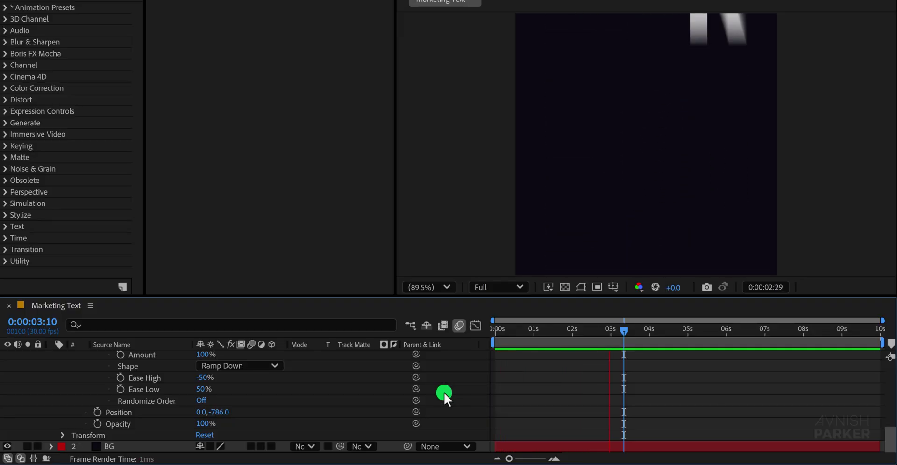
- Compress all four Offset keyframes so the exit runs roughly 1.4s to 2s, then preview
{"action": "key", "text": "space"}
{"action": "key", "text": "u"}
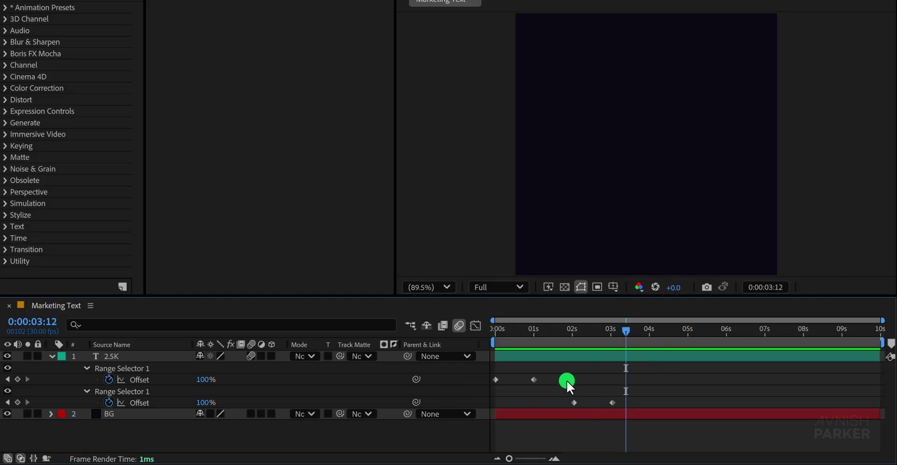
{"action": "left_click_drag", "start_coordinate": [666, 364], "coordinate": [481, 416]}
{"action": "left_click_drag", "start_coordinate": [619, 398], "coordinate": [587, 399]}
{"action": "key", "text": "space"}
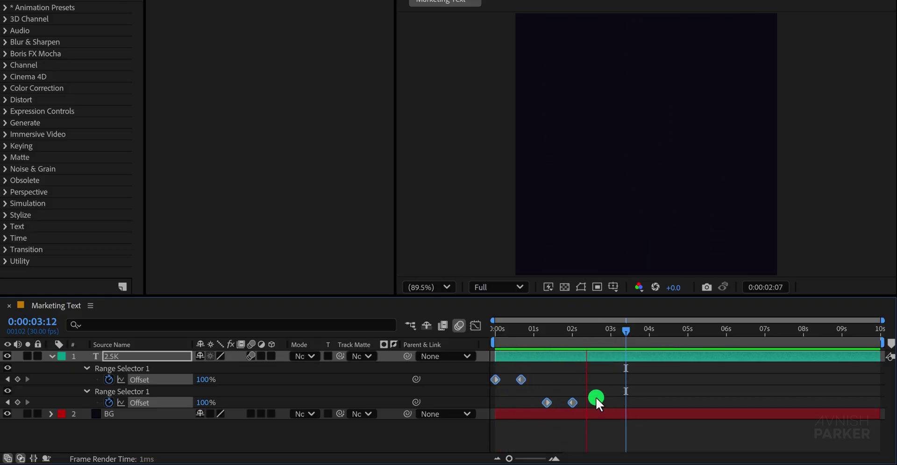
{"action": "key", "text": "space"}
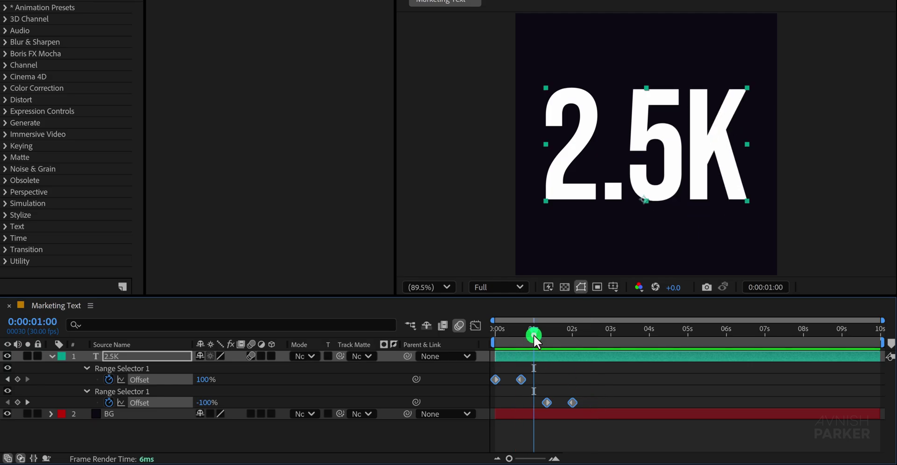
- Trim the 2.5K layer to end at 2 seconds
{"action": "left_click_drag", "start_coordinate": [534, 335], "coordinate": [581, 358]}
{"action": "left_click", "coordinate": [581, 358]}
{"action": "key", "text": "alt+bracketright"}
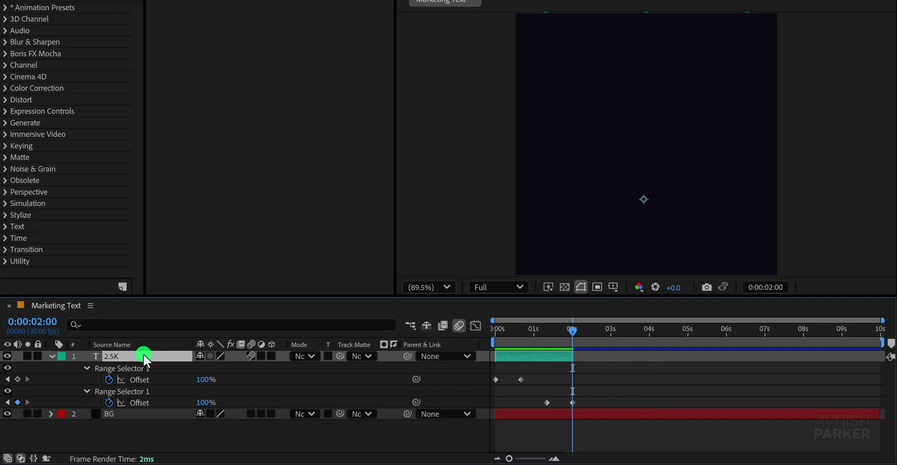
- Duplicate the 2.5K layer, start the copy at about 1.45s, and change its text to 58%
{"action": "key", "text": "ctrl+d"}
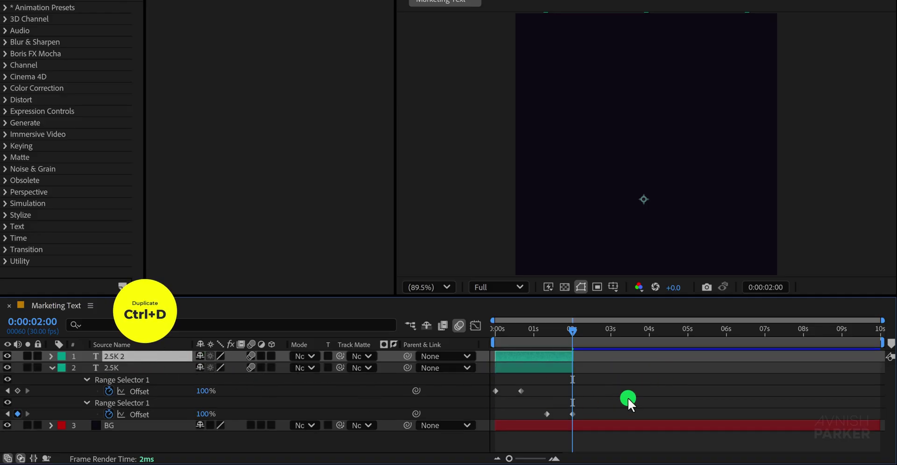
{"action": "left_click_drag", "start_coordinate": [536, 338], "coordinate": [556, 331]}
{"action": "left_click_drag", "start_coordinate": [515, 355], "coordinate": [571, 355]}
{"action": "double_click", "coordinate": [571, 355]}
{"action": "type", "text": "58%"}
{"action": "left_click", "coordinate": [607, 386]}
- Preview the 2.5K-to-58% handoff and select the 58% layer at the transition
{"action": "key", "text": "space"}
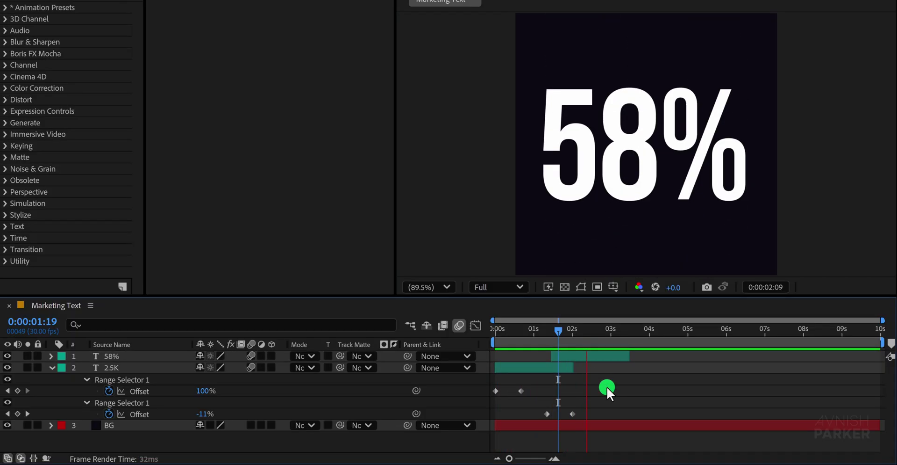
{"action": "key", "text": "space"}
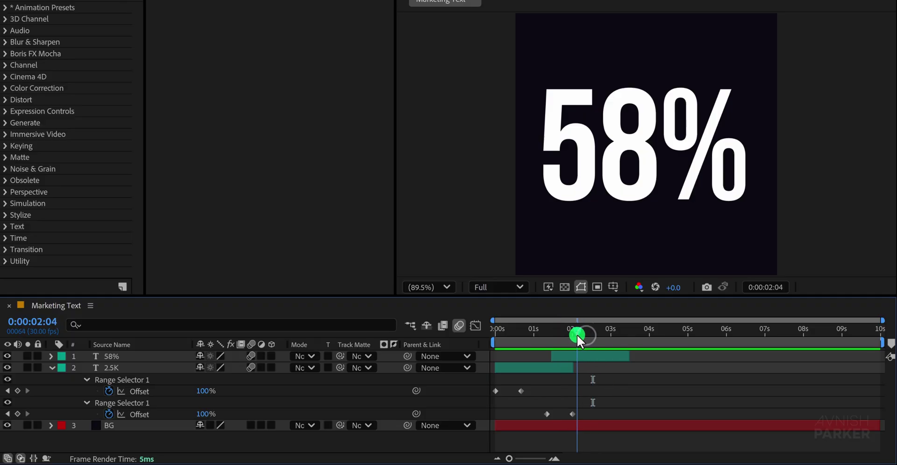
{"action": "left_click_drag", "start_coordinate": [576, 335], "coordinate": [571, 352]}
{"action": "left_click", "coordinate": [570, 356]}
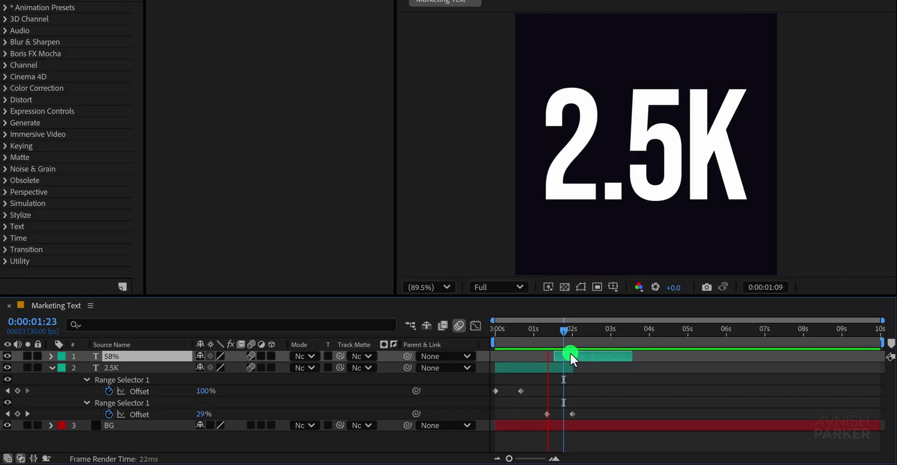
- Duplicate the 58% layer, start the copy at 3 seconds and retype it as 80%
{"action": "key", "text": "space"}
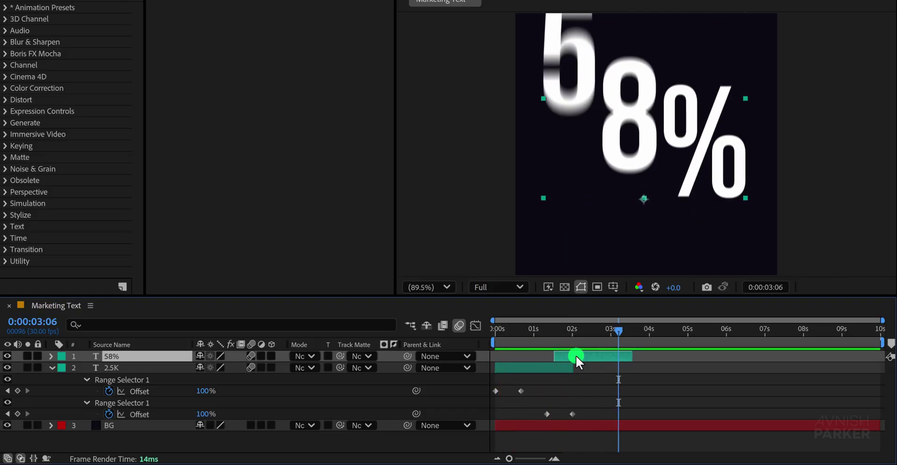
{"action": "key", "text": "ctrl+d"}
{"action": "left_click_drag", "start_coordinate": [575, 355], "coordinate": [640, 335]}
{"action": "double_click", "coordinate": [641, 352]}
{"action": "type", "text": "80%"}
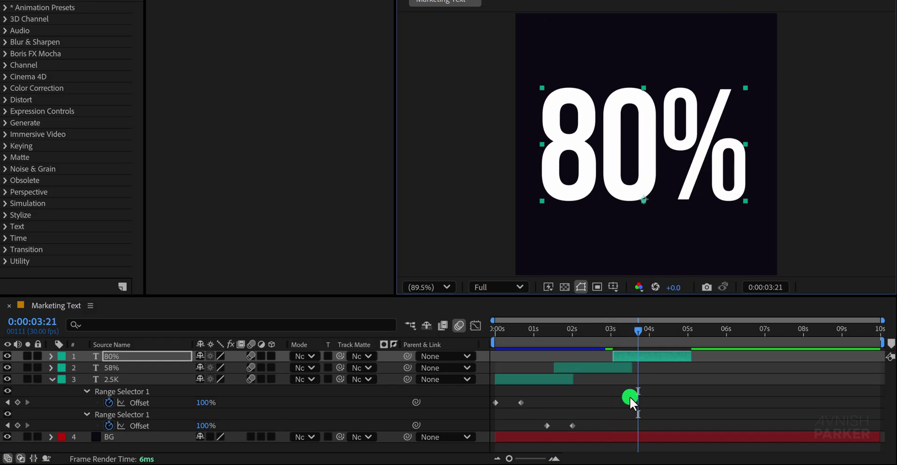
{"action": "left_click", "coordinate": [626, 405]}
- Preview the three stats in sequence and end the work area near 5 seconds
{"action": "key", "text": "space"}
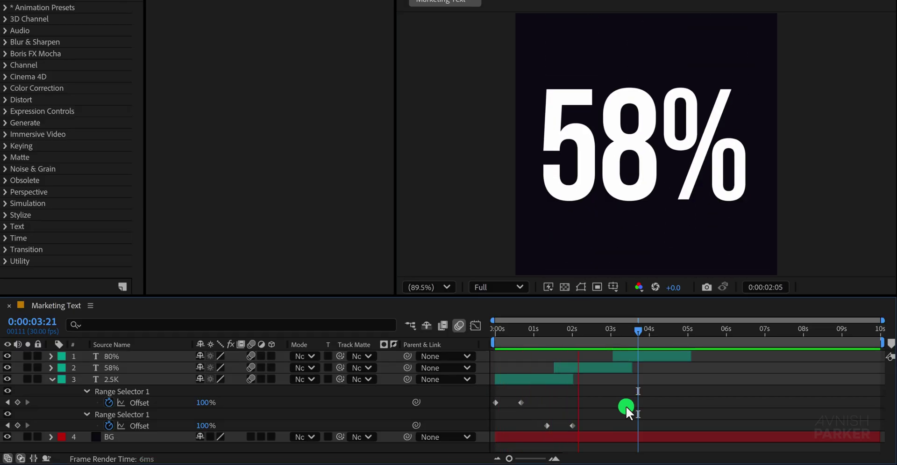
{"action": "key", "text": "n"}
{"action": "left_click", "coordinate": [536, 342]}
{"action": "key", "text": "m"}
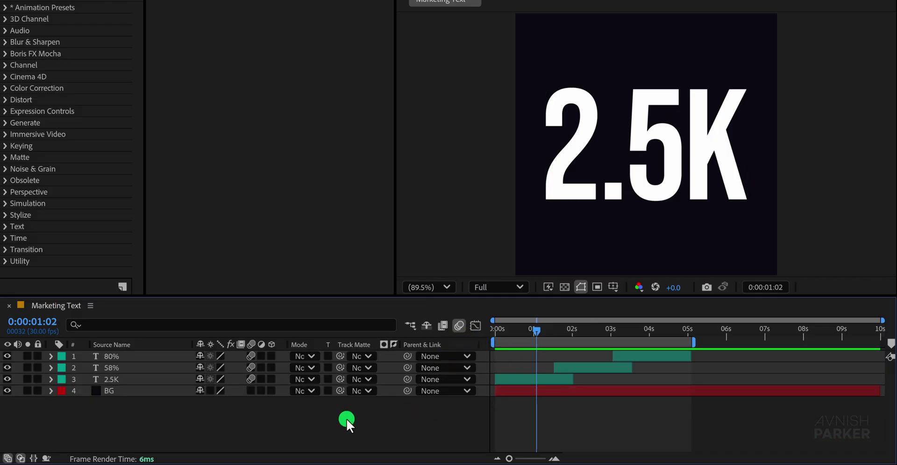
- Duplicate the 2.5K layer, retype it as Views and move it below the 2.5K number
{"action": "left_click", "coordinate": [125, 355]}
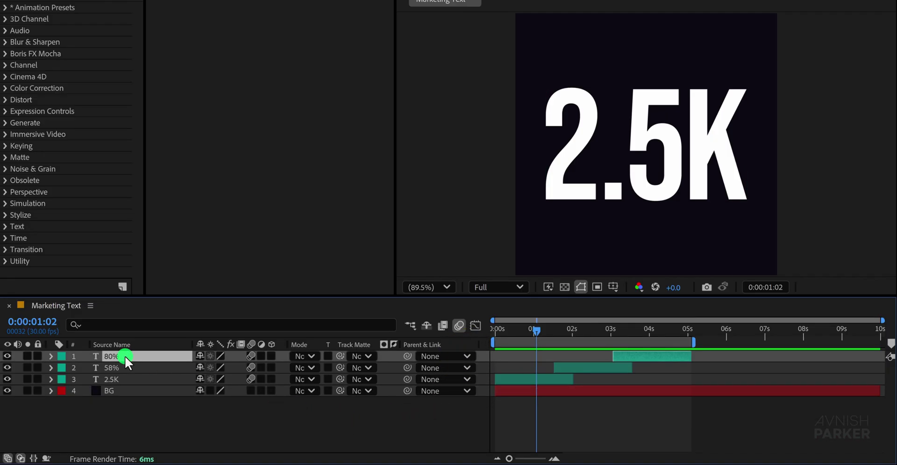
{"action": "left_click", "coordinate": [115, 380]}
{"action": "key", "text": "ctrl+d"}
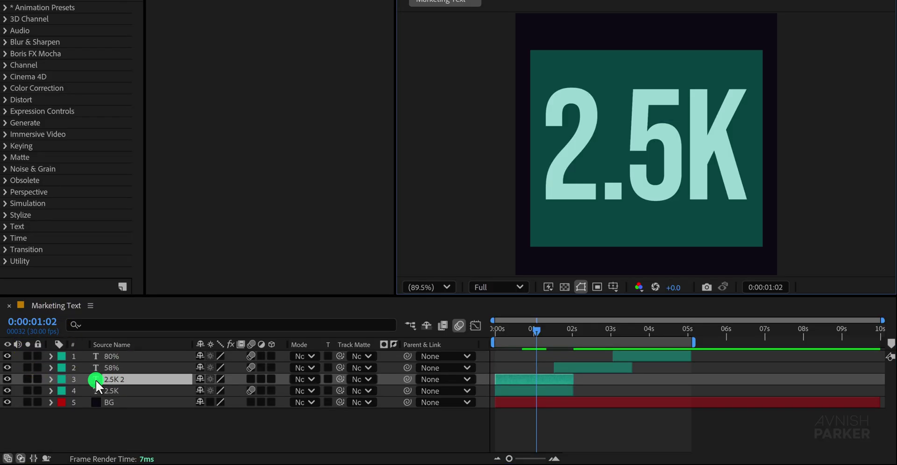
{"action": "double_click", "coordinate": [95, 380]}
{"action": "type", "text": "Views"}
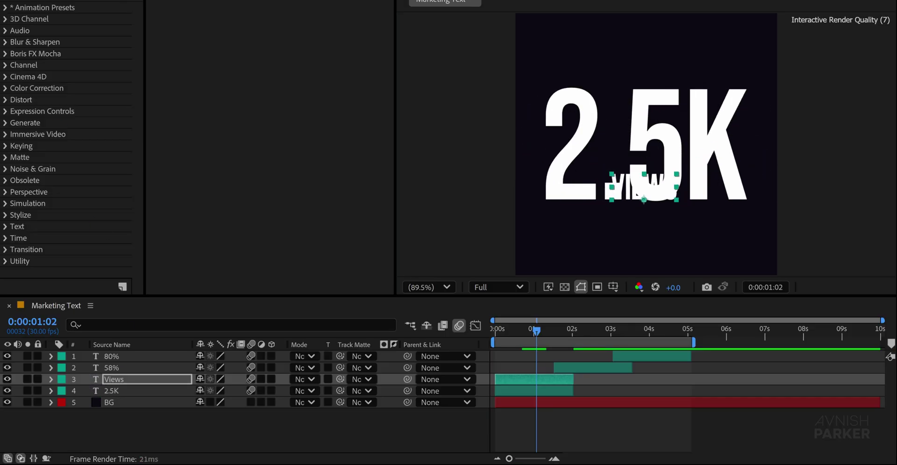
{"action": "left_click_drag", "start_coordinate": [671, 195], "coordinate": [732, 224]}
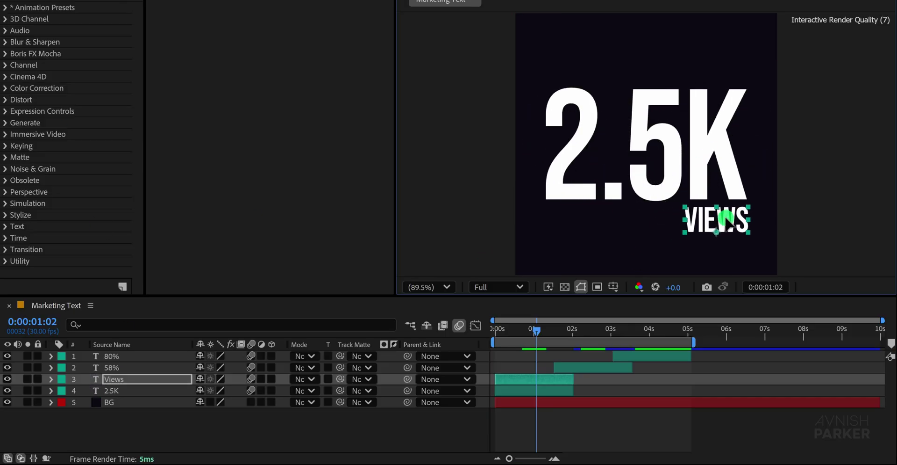
- Set the Views Animator In Position to -983, 0 so it slides in from the left
{"action": "left_click", "coordinate": [51, 380]}
{"action": "left_click", "coordinate": [63, 389]}
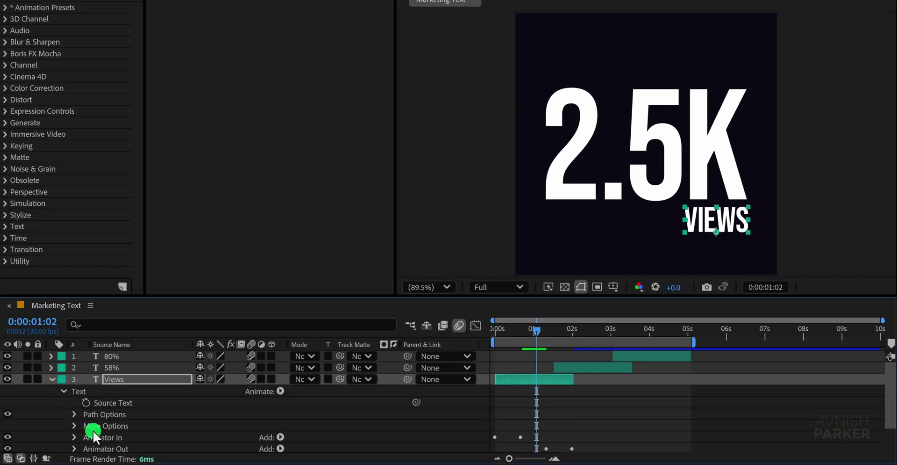
{"action": "scroll", "coordinate": [92, 430], "scroll_direction": "down", "scroll_amount": 3}
{"action": "left_click", "coordinate": [80, 405]}
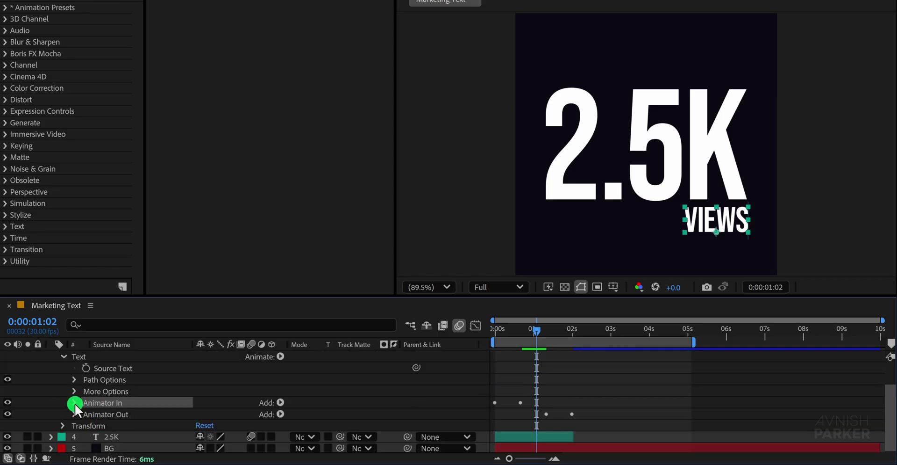
{"action": "left_click", "coordinate": [75, 403]}
{"action": "scroll", "coordinate": [156, 422], "scroll_direction": "down", "scroll_amount": 3}
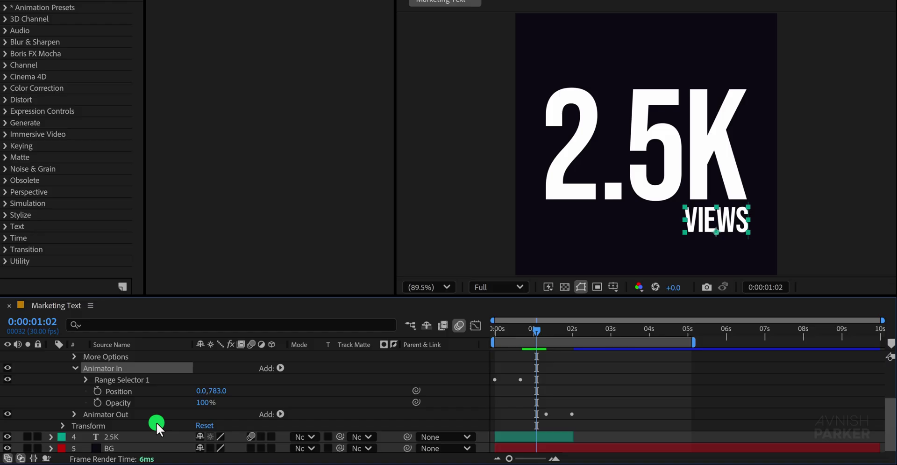
{"action": "type", "text": "0"}
{"action": "left_click", "coordinate": [258, 388]}
{"action": "left_click_drag", "start_coordinate": [202, 390], "coordinate": [48, 390]}
{"action": "left_click_drag", "start_coordinate": [489, 339], "coordinate": [328, 383]}
{"action": "left_click_drag", "start_coordinate": [208, 395], "coordinate": [80, 393]}
{"action": "mouse_move", "coordinate": [503, 332]}
{"action": "left_mouse_down"}
{"action": "mouse_move", "coordinate": [495, 330]}
{"action": "mouse_move", "coordinate": [521, 332]}
{"action": "mouse_move", "coordinate": [509, 334]}
{"action": "left_mouse_up"}
- Set Animator In's Range Selector 1 Advanced Based On to Words, then scrub to preview
{"action": "left_click", "coordinate": [86, 379]}
{"action": "left_click", "coordinate": [112, 427]}
{"action": "left_click", "coordinate": [97, 424]}
{"action": "left_click", "coordinate": [227, 379]}
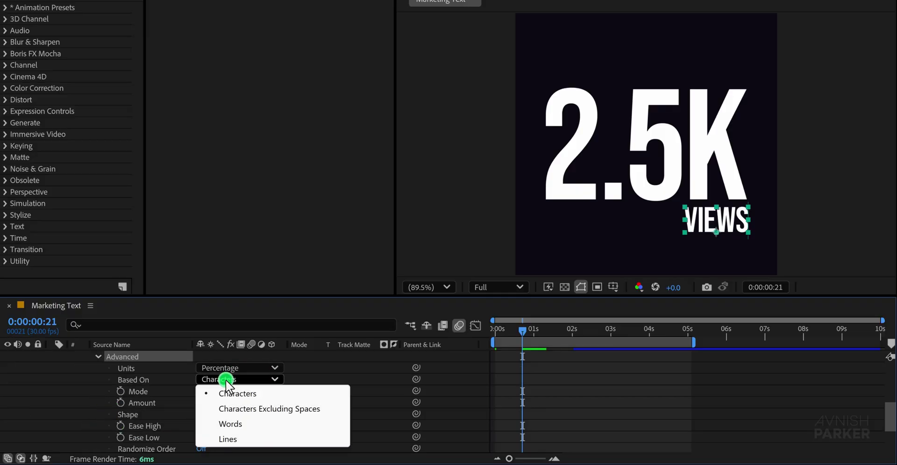
{"action": "left_click", "coordinate": [236, 423]}
{"action": "left_click", "coordinate": [496, 334]}
{"action": "left_click_drag", "start_coordinate": [495, 333], "coordinate": [544, 325]}
{"action": "scroll", "coordinate": [377, 378], "scroll_direction": "down", "scroll_amount": 4}
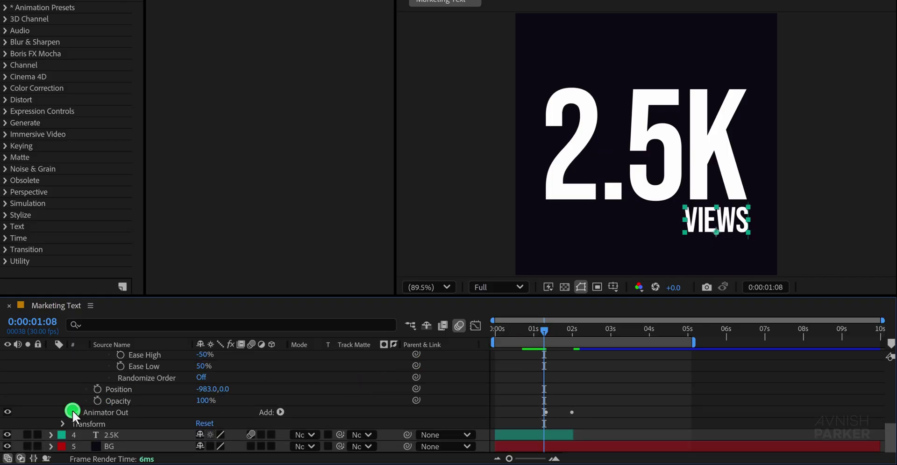
- Set the Views Animator Out Position Y to 0 and push X right off frame
{"action": "left_click", "coordinate": [73, 410]}
{"action": "left_click", "coordinate": [107, 411]}
{"action": "scroll", "coordinate": [109, 411], "scroll_direction": "down", "scroll_amount": 2}
{"action": "left_click", "coordinate": [85, 389]}
{"action": "scroll", "coordinate": [158, 410], "scroll_direction": "down", "scroll_amount": 2}
{"action": "left_click", "coordinate": [221, 412]}
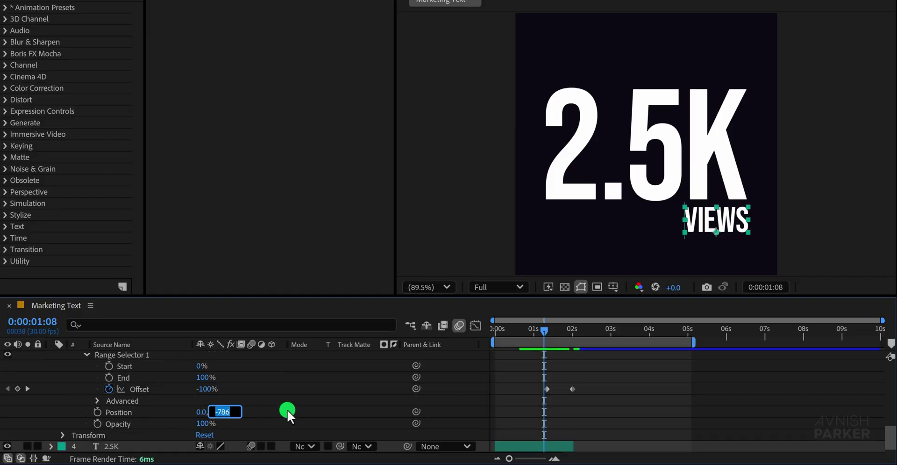
{"action": "type", "text": "0"}
{"action": "key", "text": "Return"}
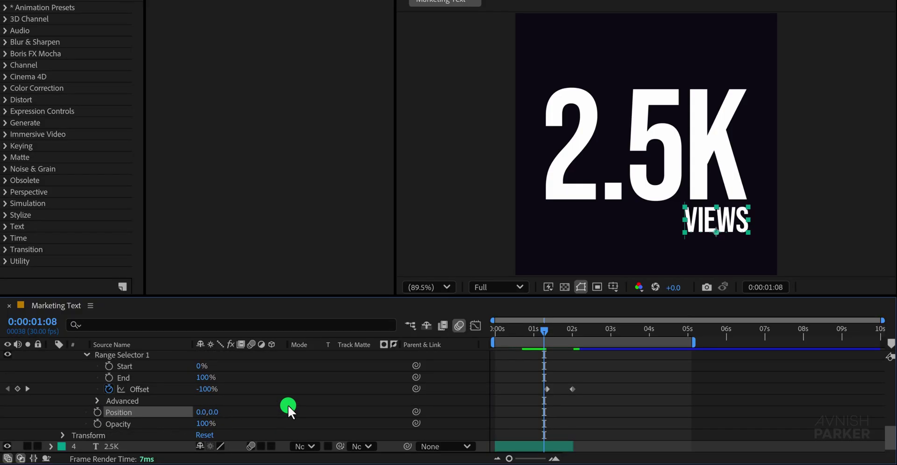
{"action": "left_click_drag", "start_coordinate": [200, 412], "coordinate": [223, 412]}
{"action": "left_click_drag", "start_coordinate": [547, 326], "coordinate": [570, 340]}
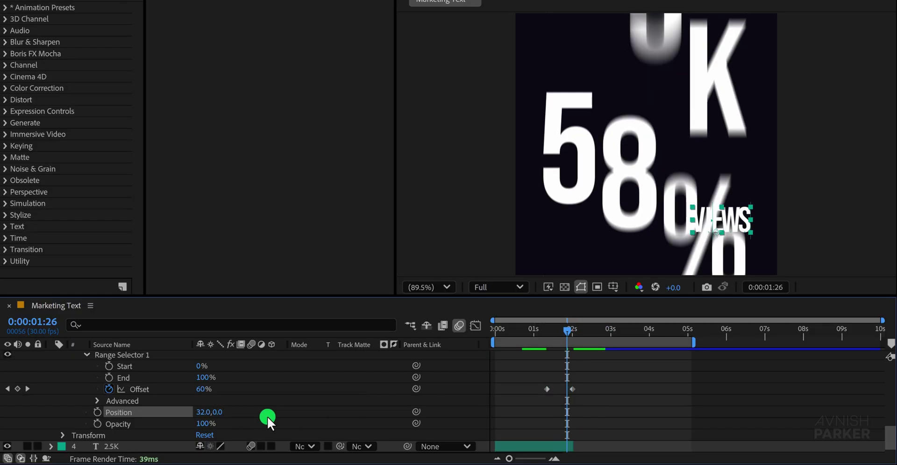
{"action": "left_click_drag", "start_coordinate": [204, 412], "coordinate": [580, 402]}
- Base the exit on Words, reduce its Position X to 397, and play the preview
{"action": "left_click", "coordinate": [94, 399]}
{"action": "left_click", "coordinate": [230, 380]}
{"action": "left_click", "coordinate": [236, 423]}
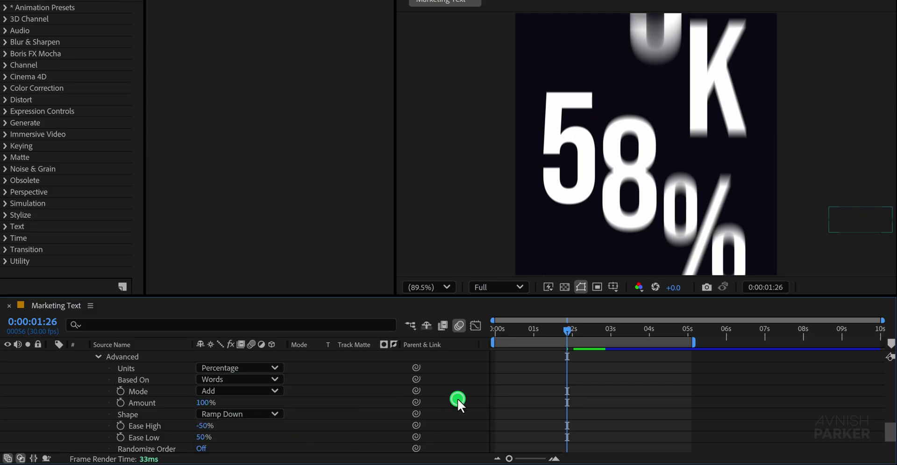
{"action": "scroll", "coordinate": [421, 407], "scroll_direction": "down", "scroll_amount": 3}
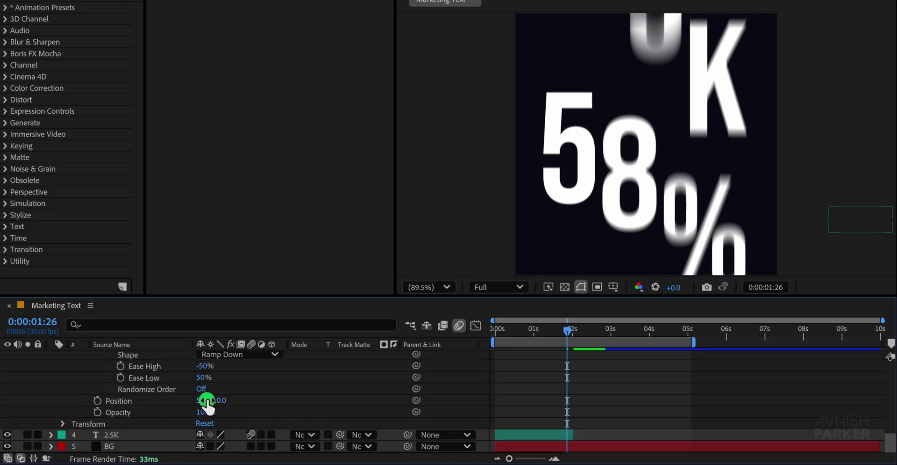
{"action": "left_click", "coordinate": [137, 398]}
{"action": "left_click_drag", "start_coordinate": [138, 399], "coordinate": [71, 399]}
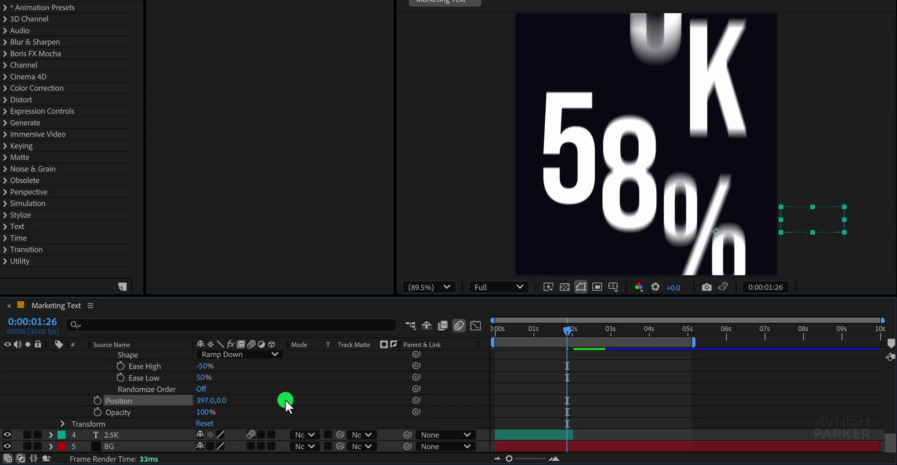
{"action": "left_click", "coordinate": [342, 393]}
{"action": "key", "text": "space"}
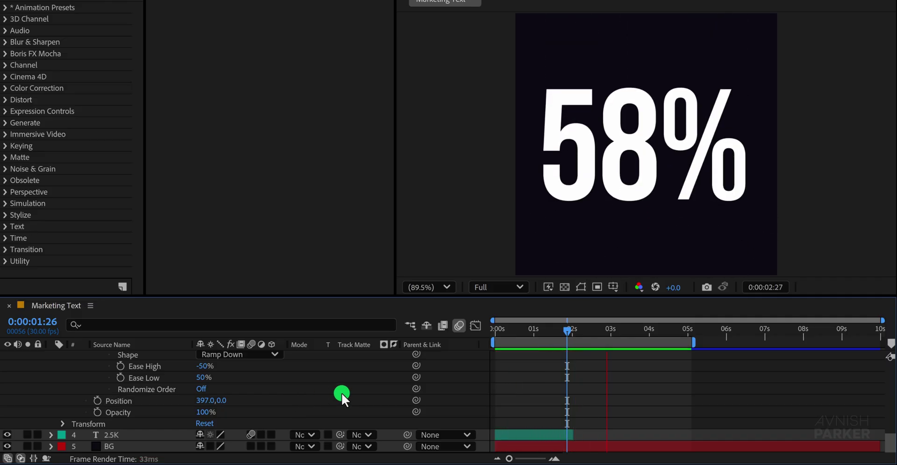
- Duplicate the Views layer, shift it to start under 58% and retype it as CTR
{"action": "left_click", "coordinate": [501, 331]}
{"action": "left_click_drag", "start_coordinate": [500, 332], "coordinate": [523, 331]}
{"action": "scroll", "coordinate": [310, 391], "scroll_direction": "up", "scroll_amount": 3}
{"action": "key", "text": "u"}
{"action": "left_click", "coordinate": [121, 378]}
{"action": "key", "text": "ctrl+d"}
{"action": "left_click_drag", "start_coordinate": [505, 367], "coordinate": [561, 367]}
{"action": "left_click", "coordinate": [561, 334]}
{"action": "double_click", "coordinate": [581, 366]}
{"action": "left_click_drag", "start_coordinate": [561, 334], "coordinate": [640, 331]}
{"action": "type", "text": "CTR"}
- Duplicate CTR, move it to the top, shift it under 80% and retype it as Retention
{"action": "left_click", "coordinate": [601, 369]}
{"action": "key", "text": "ctrl+d"}
{"action": "key", "text": "ctrl+bracketright"}
{"action": "left_click_drag", "start_coordinate": [567, 366], "coordinate": [625, 367]}
{"action": "left_click_drag", "start_coordinate": [639, 331], "coordinate": [656, 331]}
{"action": "double_click", "coordinate": [649, 355]}
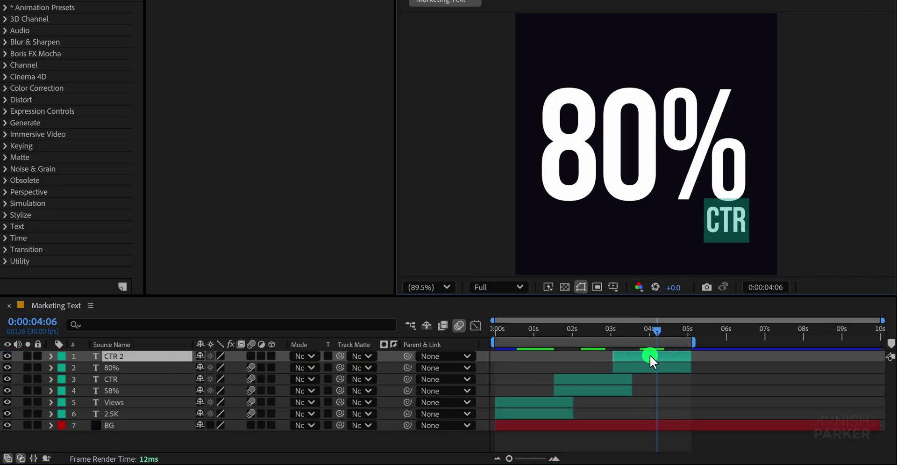
{"action": "type", "text": "Retention"}
- Scrub through the ending and opening to check the Retention label's timing
{"action": "left_click_drag", "start_coordinate": [624, 335], "coordinate": [688, 334]}
{"action": "left_click", "coordinate": [435, 368]}
{"action": "left_click", "coordinate": [51, 355]}
{"action": "left_click", "coordinate": [141, 434]}
{"action": "left_click", "coordinate": [627, 332]}
{"action": "left_click_drag", "start_coordinate": [626, 332], "coordinate": [686, 334]}
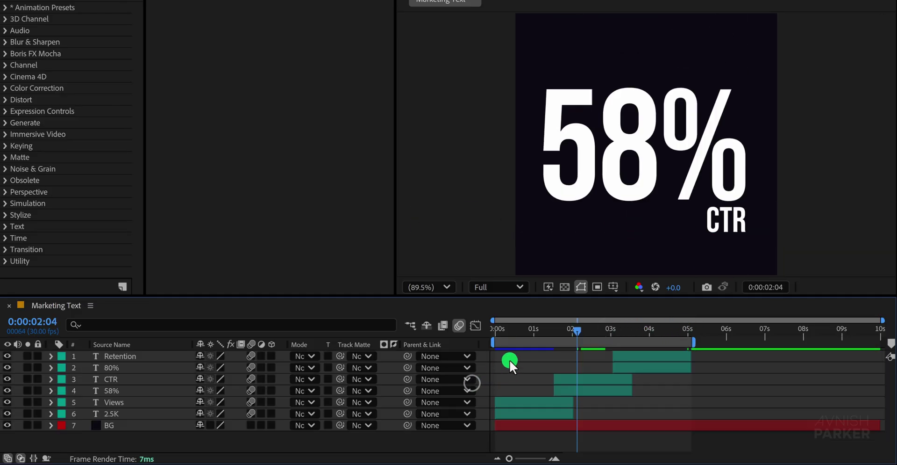
{"action": "left_click_drag", "start_coordinate": [510, 359], "coordinate": [538, 369]}
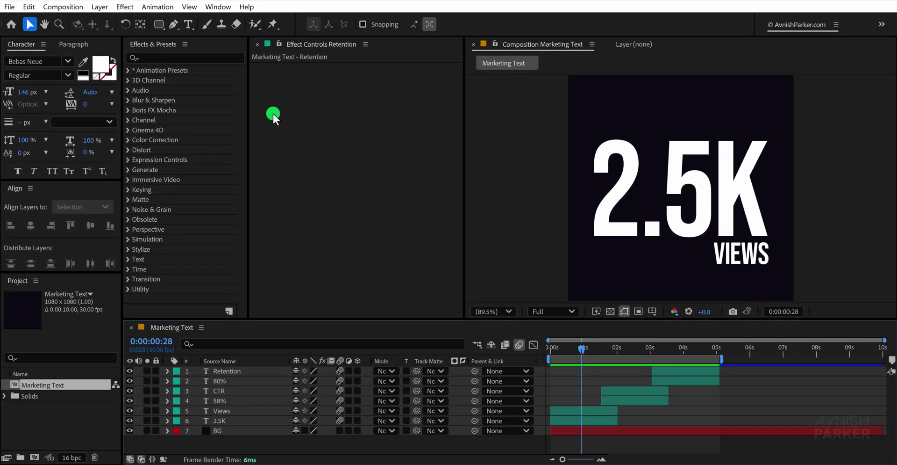
- Draw a solid black rectangle over the composition's middle band and name the layer Mask
{"action": "left_click", "coordinate": [159, 26]}
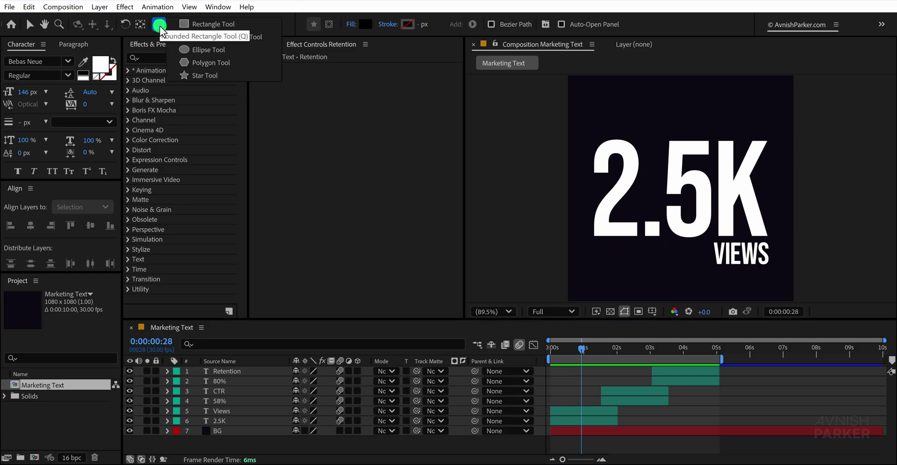
{"action": "left_click", "coordinate": [206, 27]}
{"action": "left_click", "coordinate": [346, 24]}
{"action": "left_click", "coordinate": [403, 202]}
{"action": "left_click", "coordinate": [465, 264]}
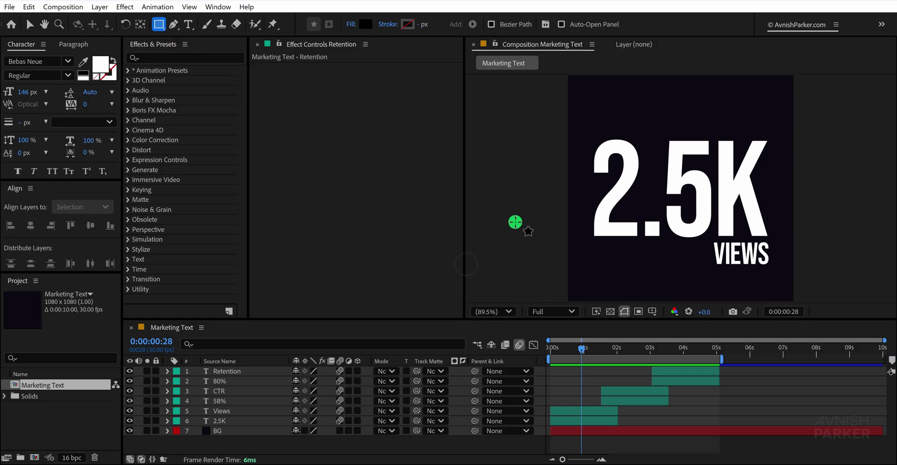
{"action": "left_click_drag", "start_coordinate": [562, 122], "coordinate": [801, 238]}
{"action": "key", "text": "v"}
{"action": "left_click_drag", "start_coordinate": [681, 124], "coordinate": [683, 161]}
{"action": "type", "text": "Mask"}
{"action": "key", "text": "Return"}
{"action": "left_click", "coordinate": [168, 371]}
- Select the 80%, 58% and 2.5K layers and set their Track Matte to 1. Mask
{"action": "left_click", "coordinate": [226, 380]}
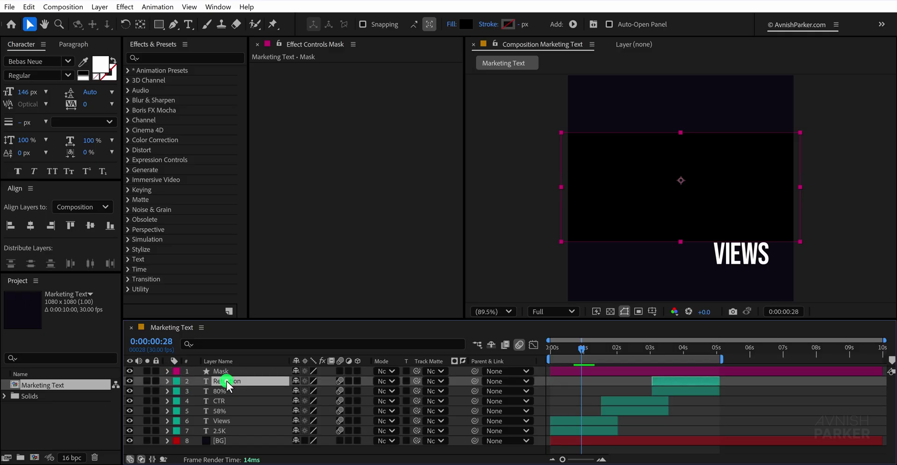
{"action": "left_click", "coordinate": [219, 430], "text": "shift"}
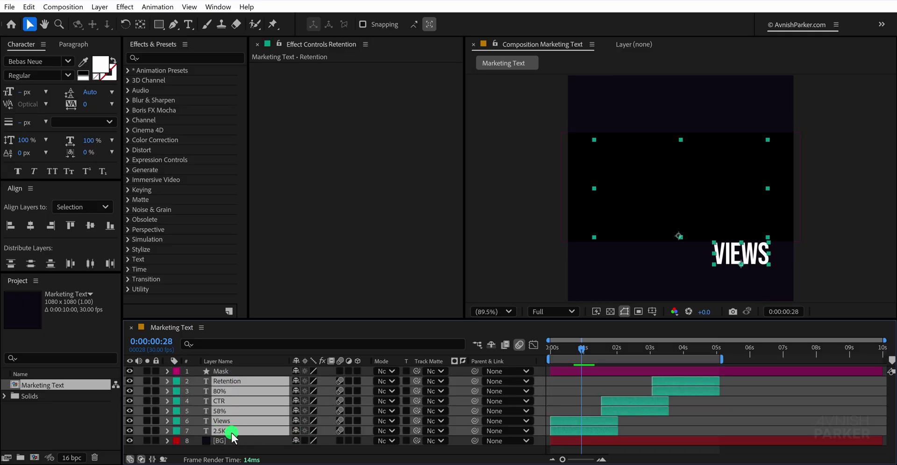
{"action": "left_click", "coordinate": [225, 421], "text": "ctrl"}
{"action": "left_click", "coordinate": [226, 400], "text": "ctrl"}
{"action": "left_click", "coordinate": [228, 381], "text": "ctrl"}
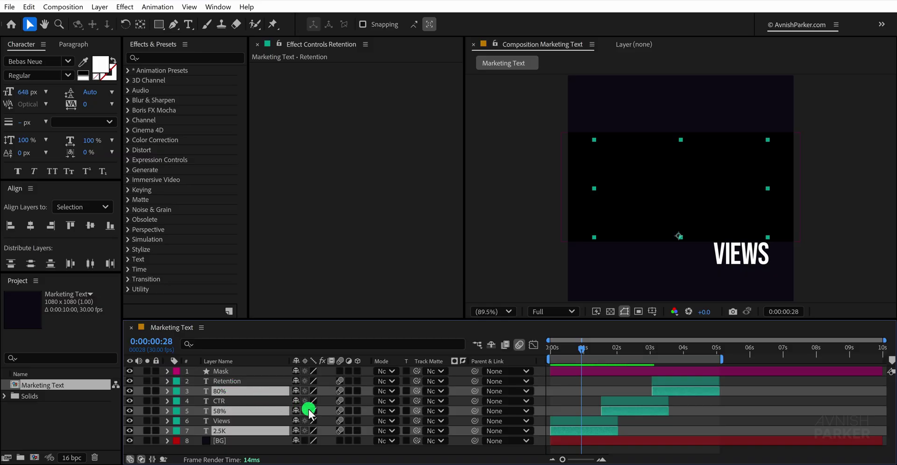
{"action": "right_click", "coordinate": [443, 358]}
{"action": "mouse_move", "coordinate": [496, 394]}
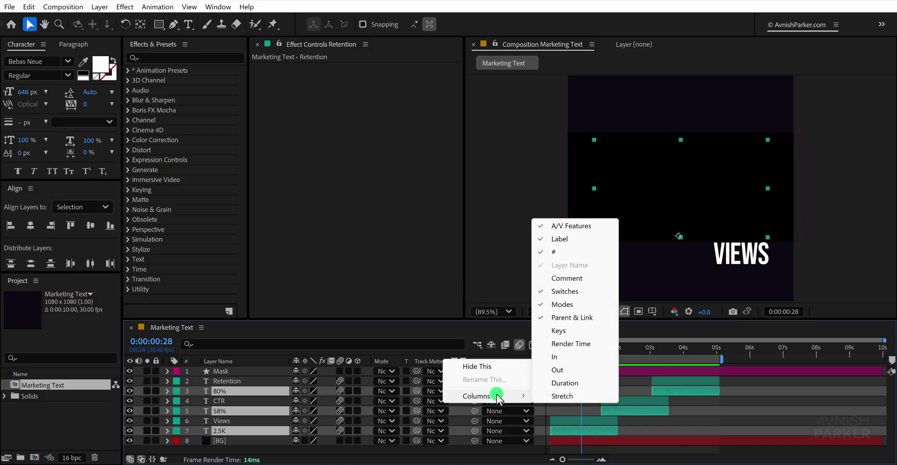
{"action": "left_click", "coordinate": [573, 305]}
{"action": "left_click", "coordinate": [431, 392]}
{"action": "left_click", "coordinate": [468, 288]}
{"action": "left_click_drag", "start_coordinate": [579, 350], "coordinate": [684, 388]}
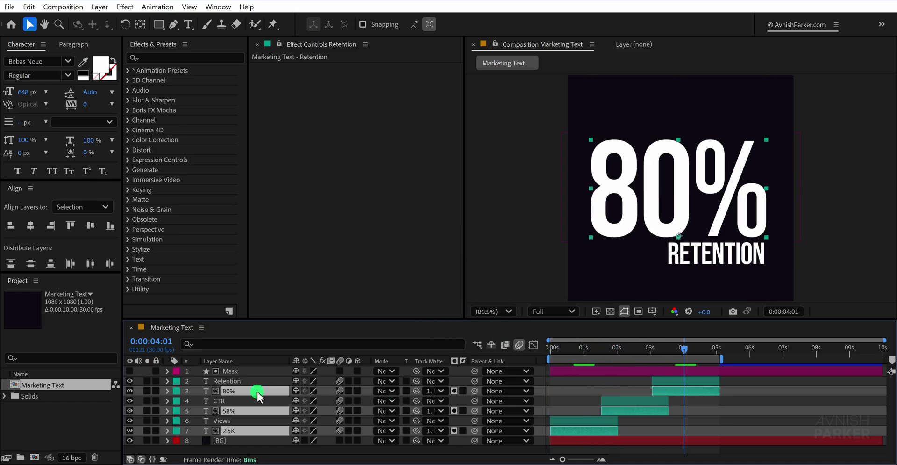
- Select the Retention, CTR and Views layers and nudge them down with Shift+Down
{"action": "left_click", "coordinate": [232, 381]}
{"action": "left_click", "coordinate": [229, 400], "text": "ctrl"}
{"action": "left_click", "coordinate": [231, 420], "text": "ctrl"}
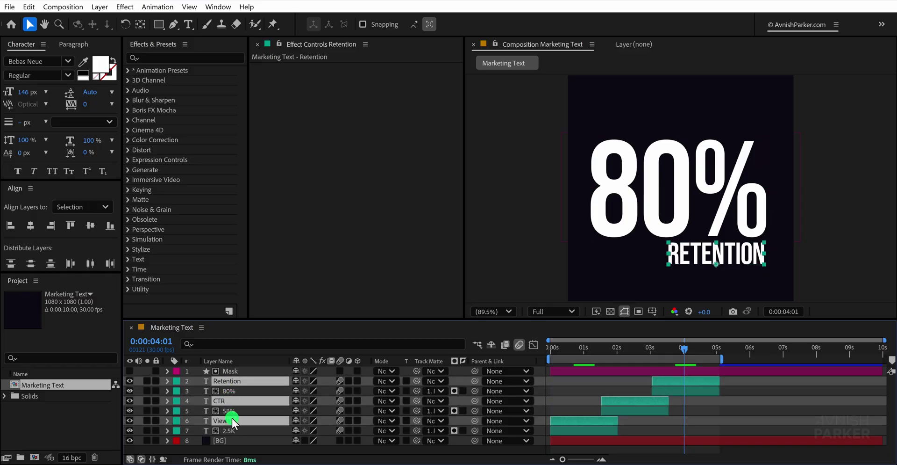
{"action": "key", "text": "shift+Down"}
{"action": "key", "text": "shift+Down"}
{"action": "key", "text": "shift+Down"}
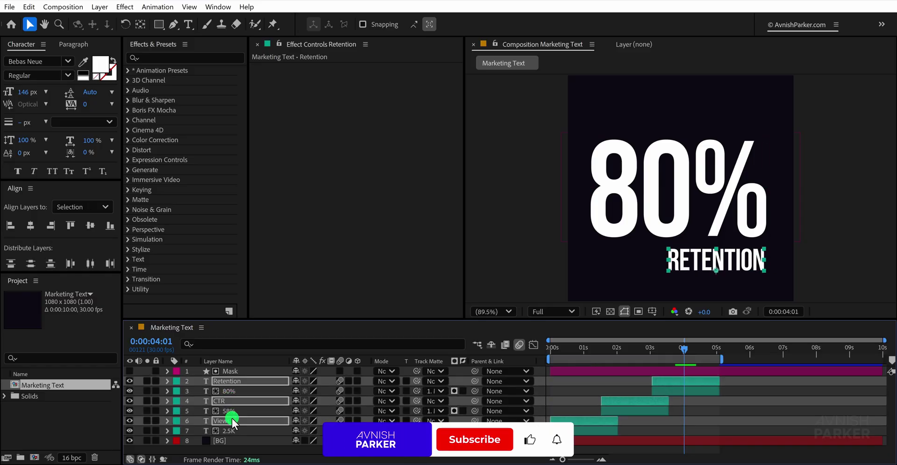